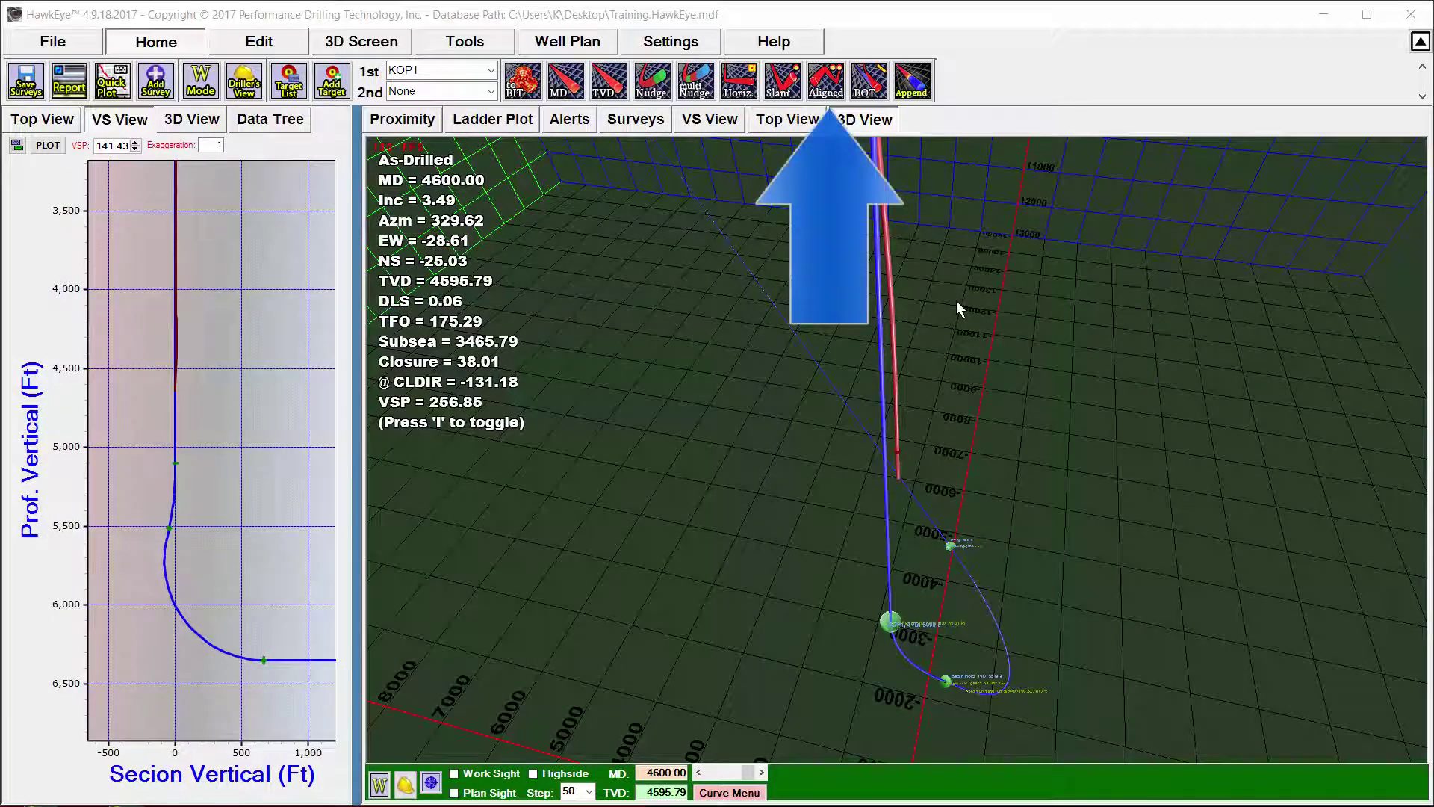
Show the Aligned Projection settings and close the BIT Projection panel.
click(824, 86)
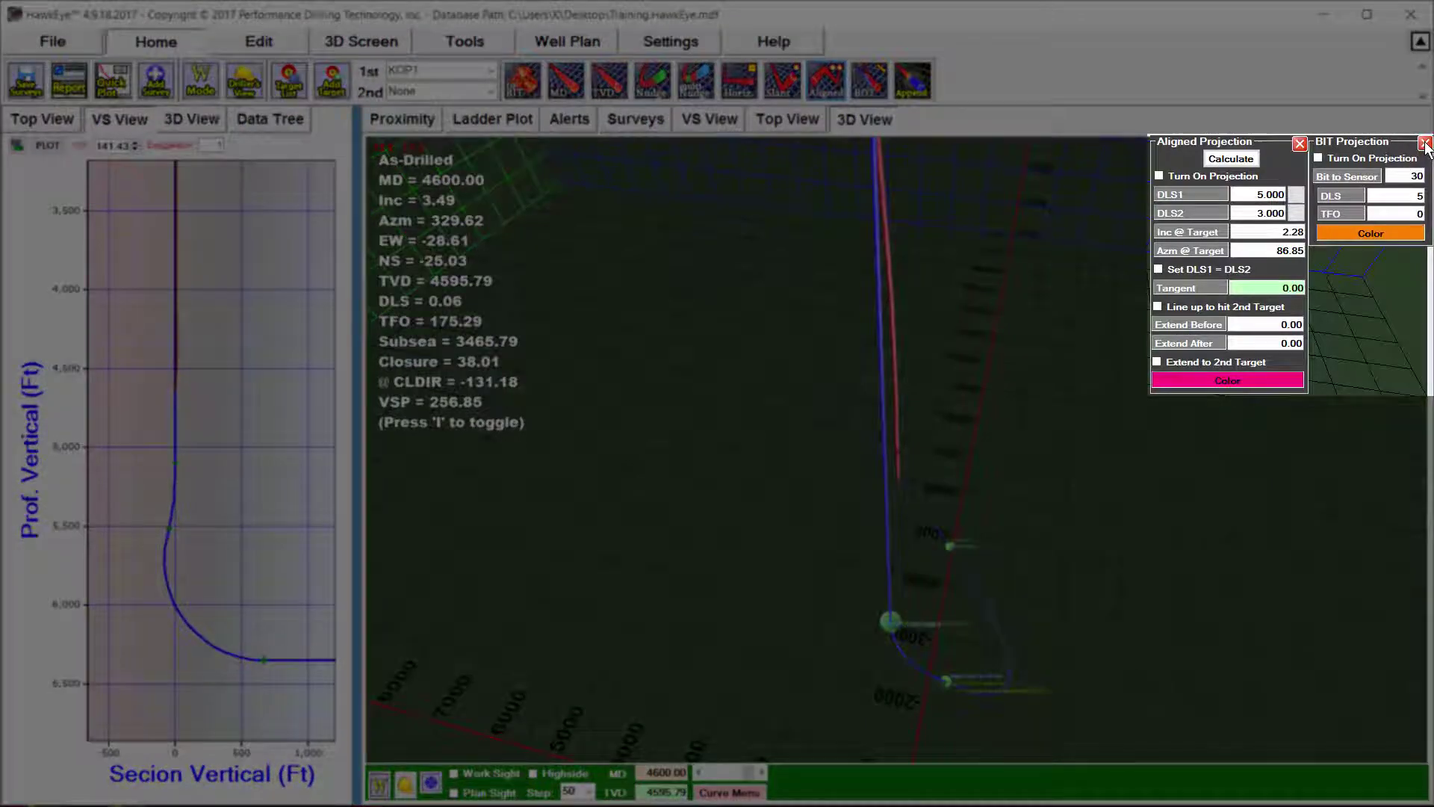
click(1425, 143)
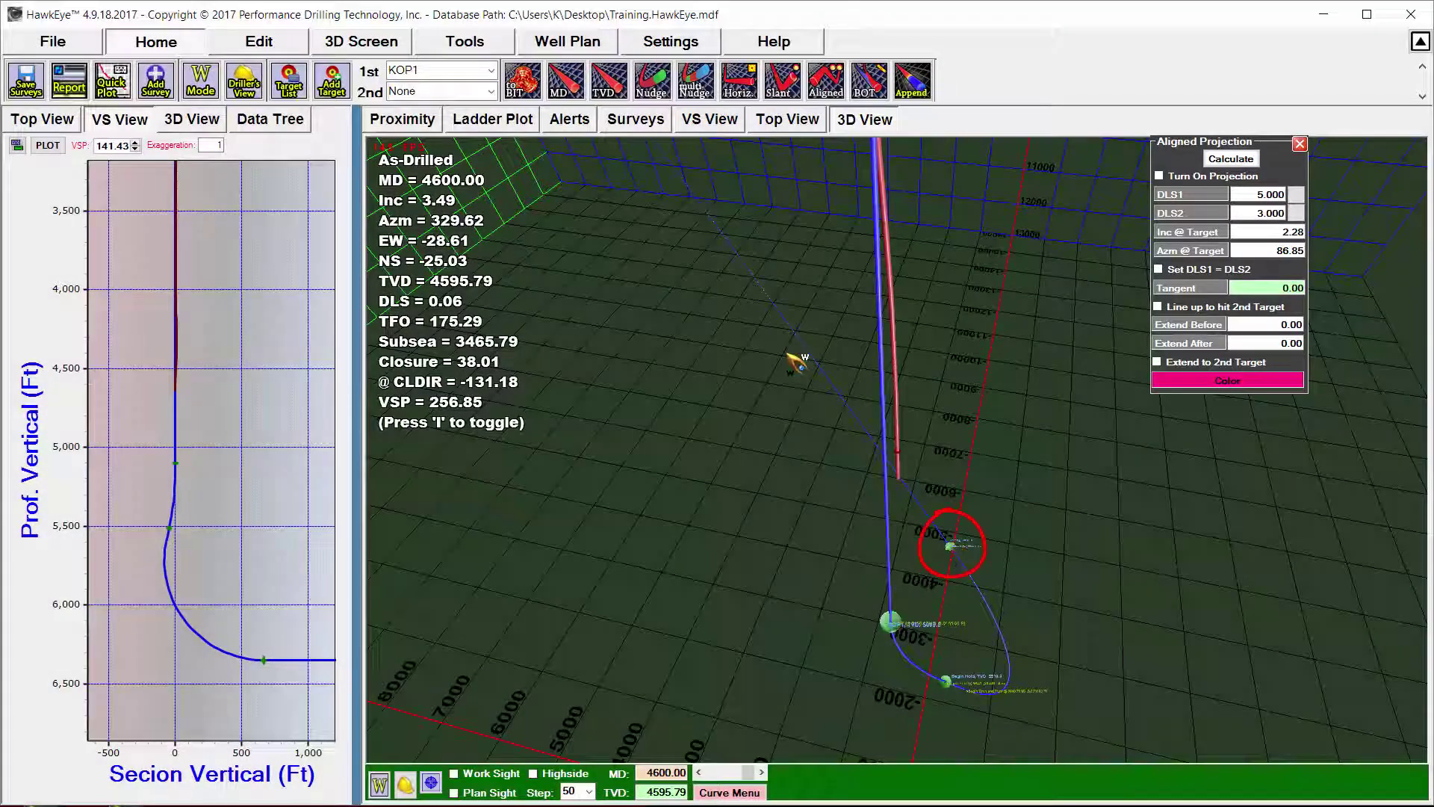
Make Landing the first target, switch the projection on, and fly to the target in 3D.
click(492, 70)
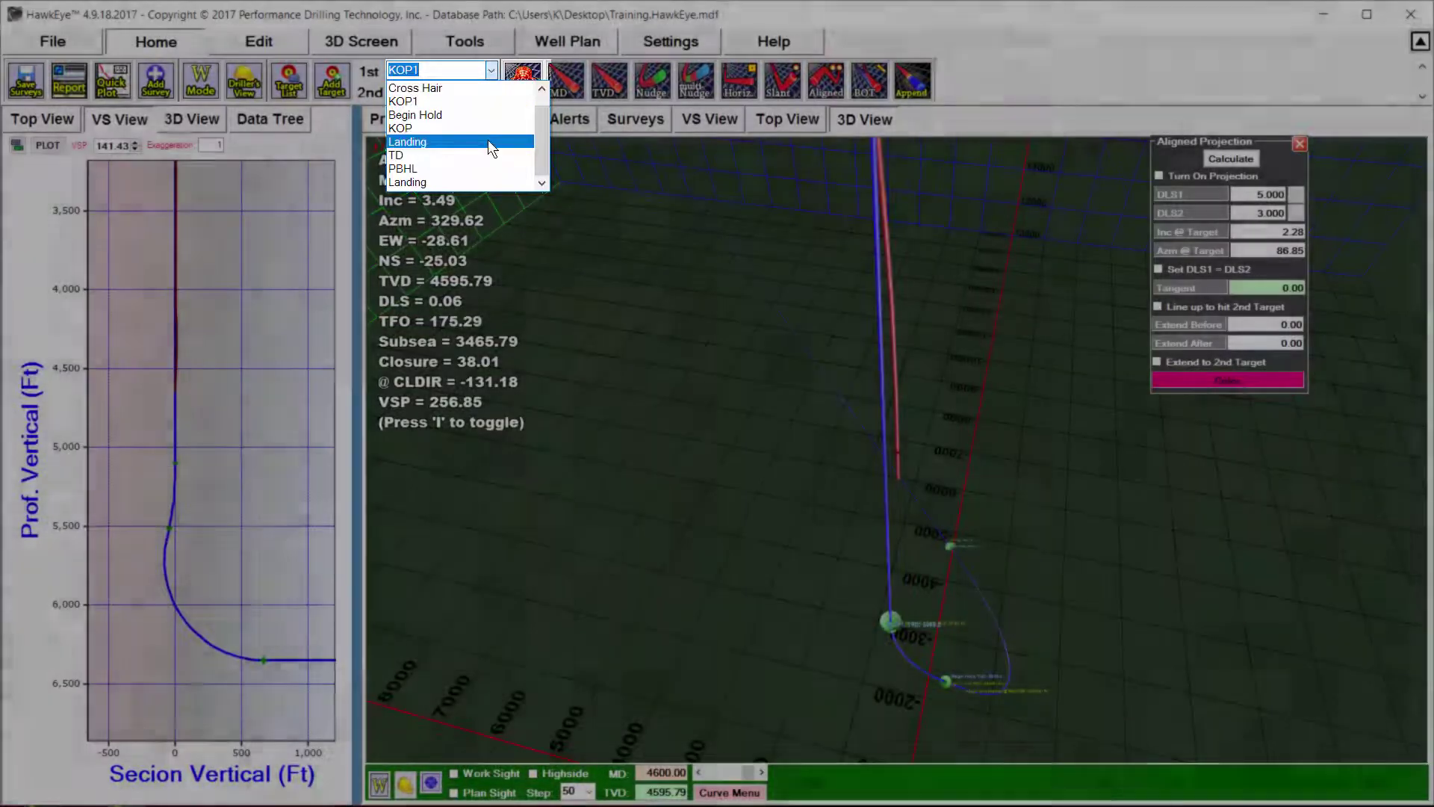
click(487, 141)
click(1159, 176)
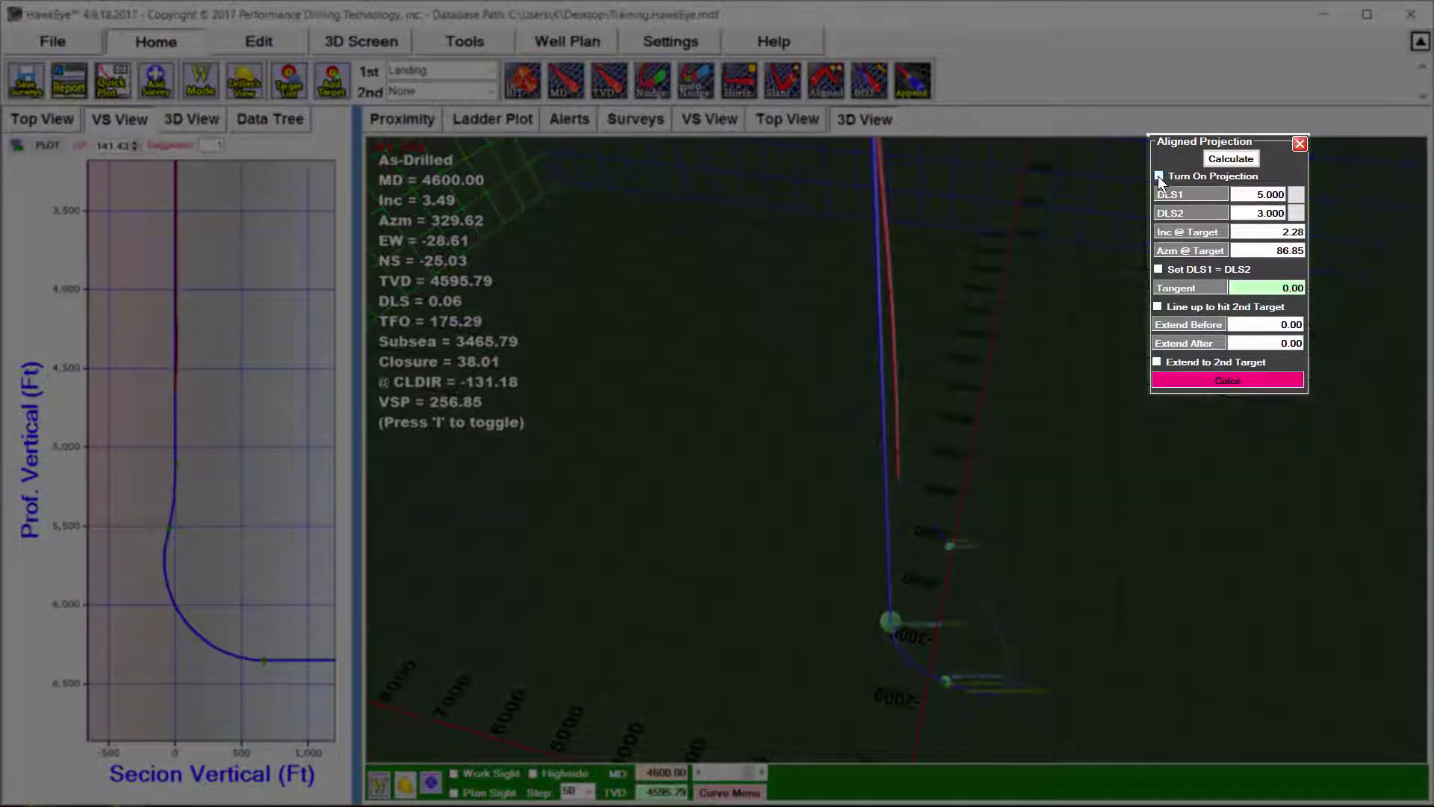
scroll(1043, 451, down, 20)
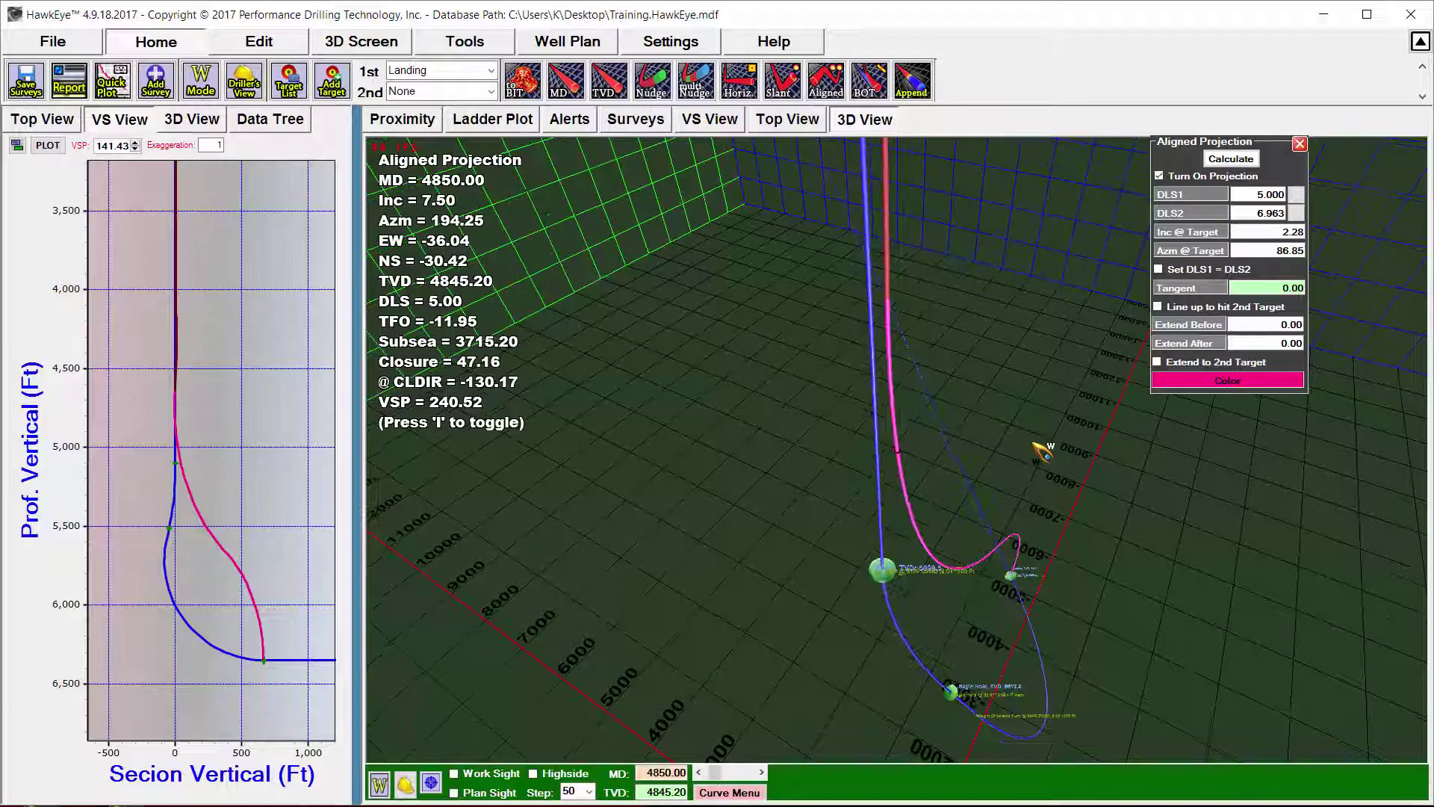
key(Down)
key(Down)
key(Down)
key(Down)
key(Down)
key(Down)
key(Down)
key(Down)
key(Down)
key(Down)
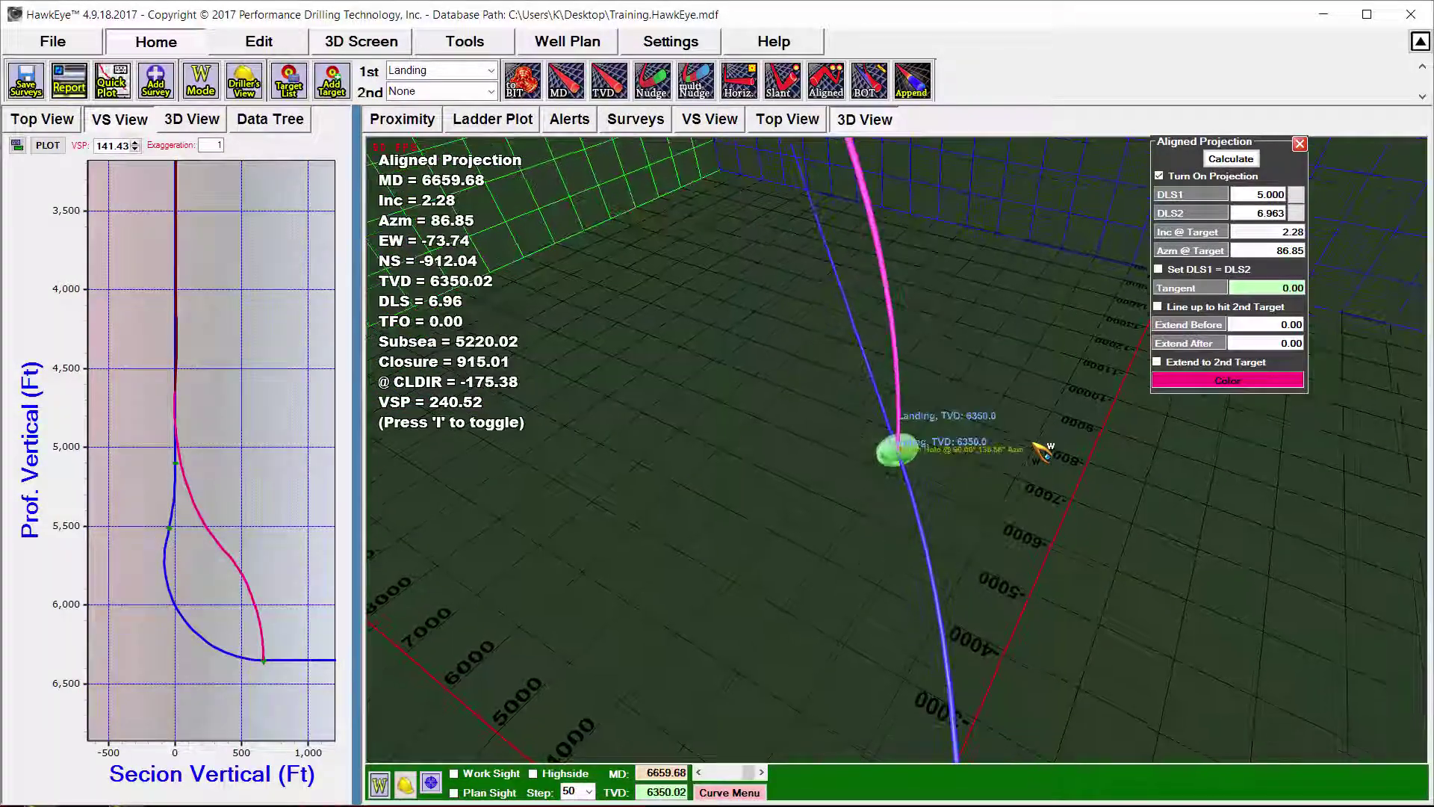
mouse_move(1043, 453)
mouse_down()
mouse_move(752, 346)
mouse_move(475, 72)
mouse_move(175, 124)
mouse_up()
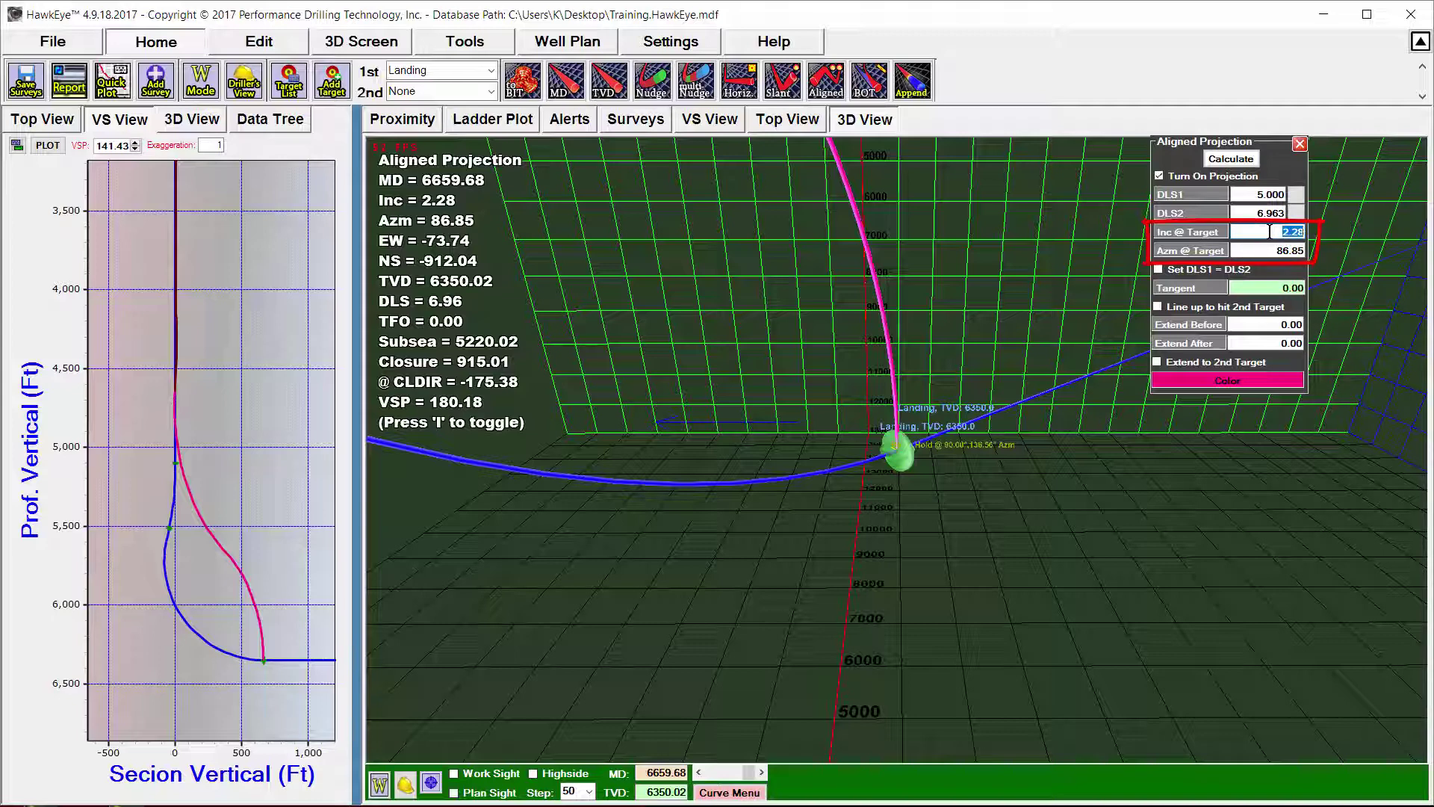
Recalculate the Landing projection with inclination 75 and step along the projected path.
click(1230, 160)
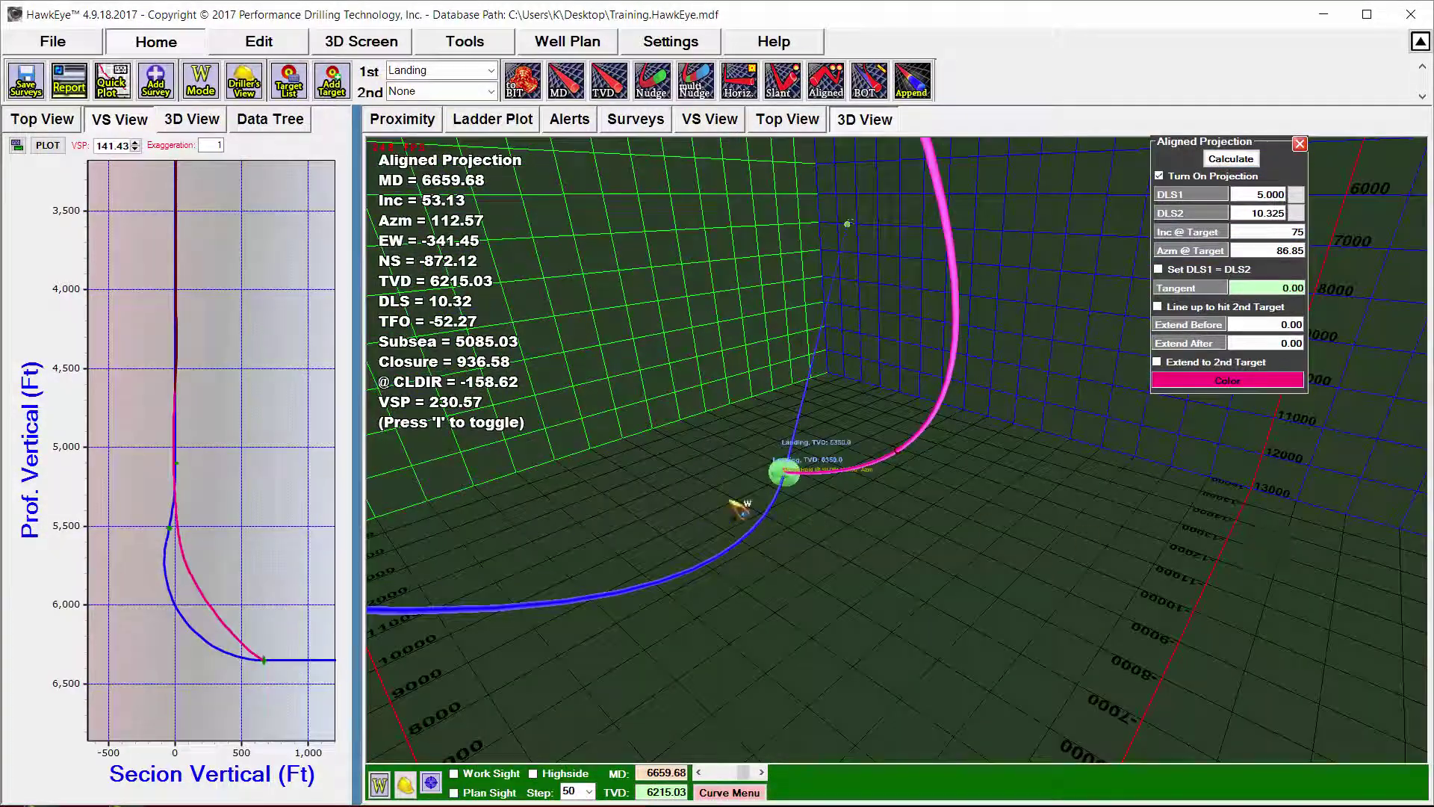
scroll(864, 490, up, 5)
key(Up)
key(Up)
key(Up)
key(Up)
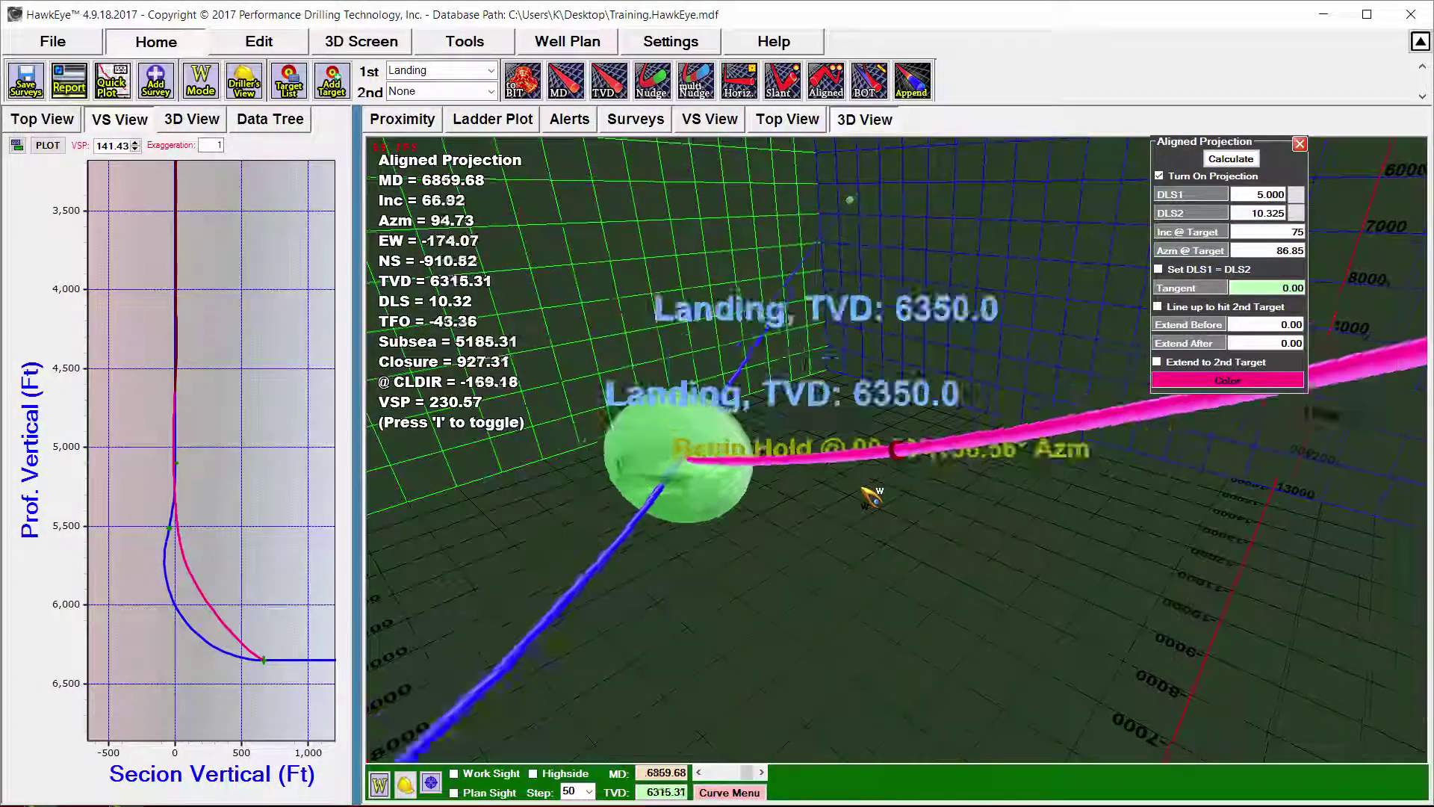
scroll(872, 496, down, 1)
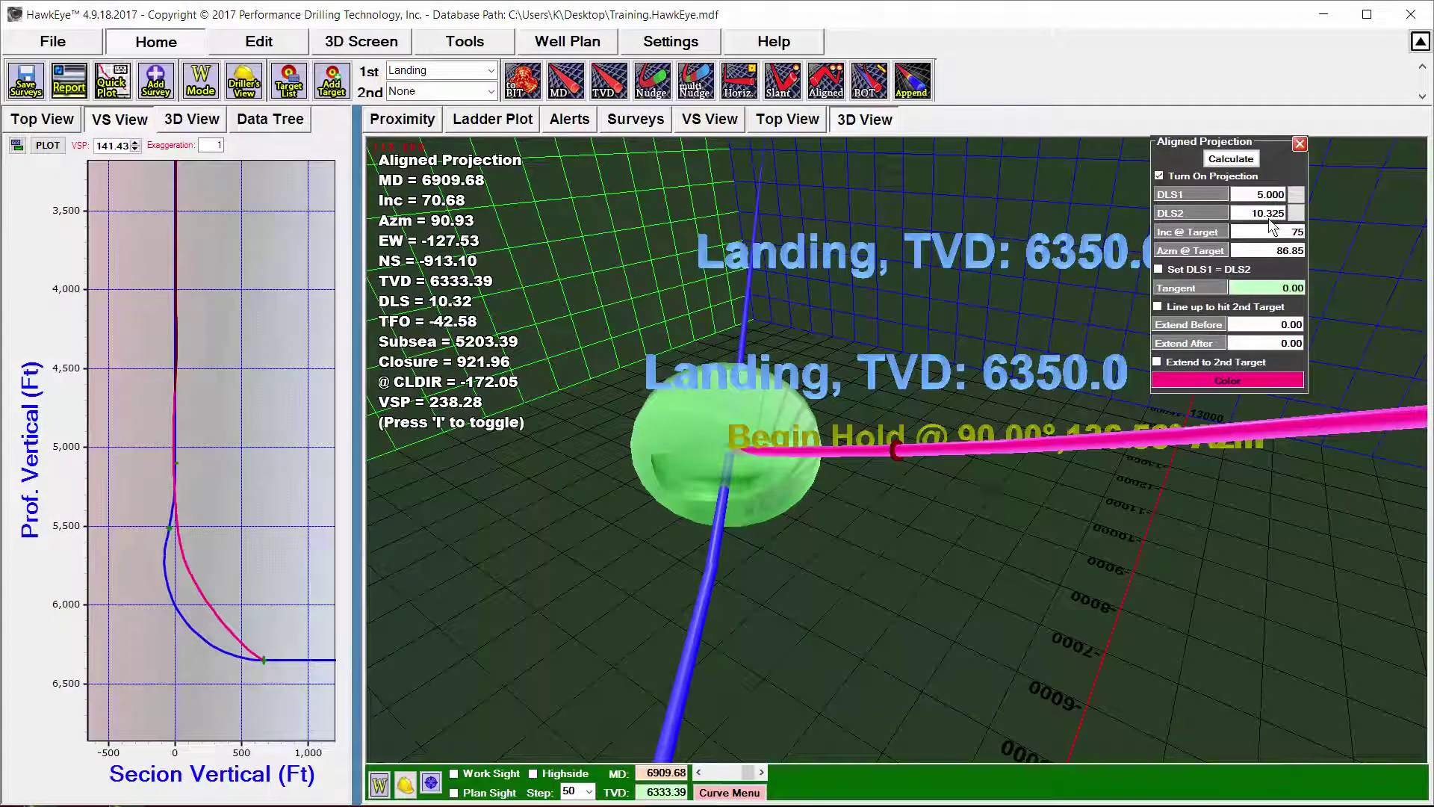
Change Azm @ Target to 220, recalculate, and inspect the path up to KOP1.
drag(1304, 251, 1250, 252)
text(220)
click(1231, 158)
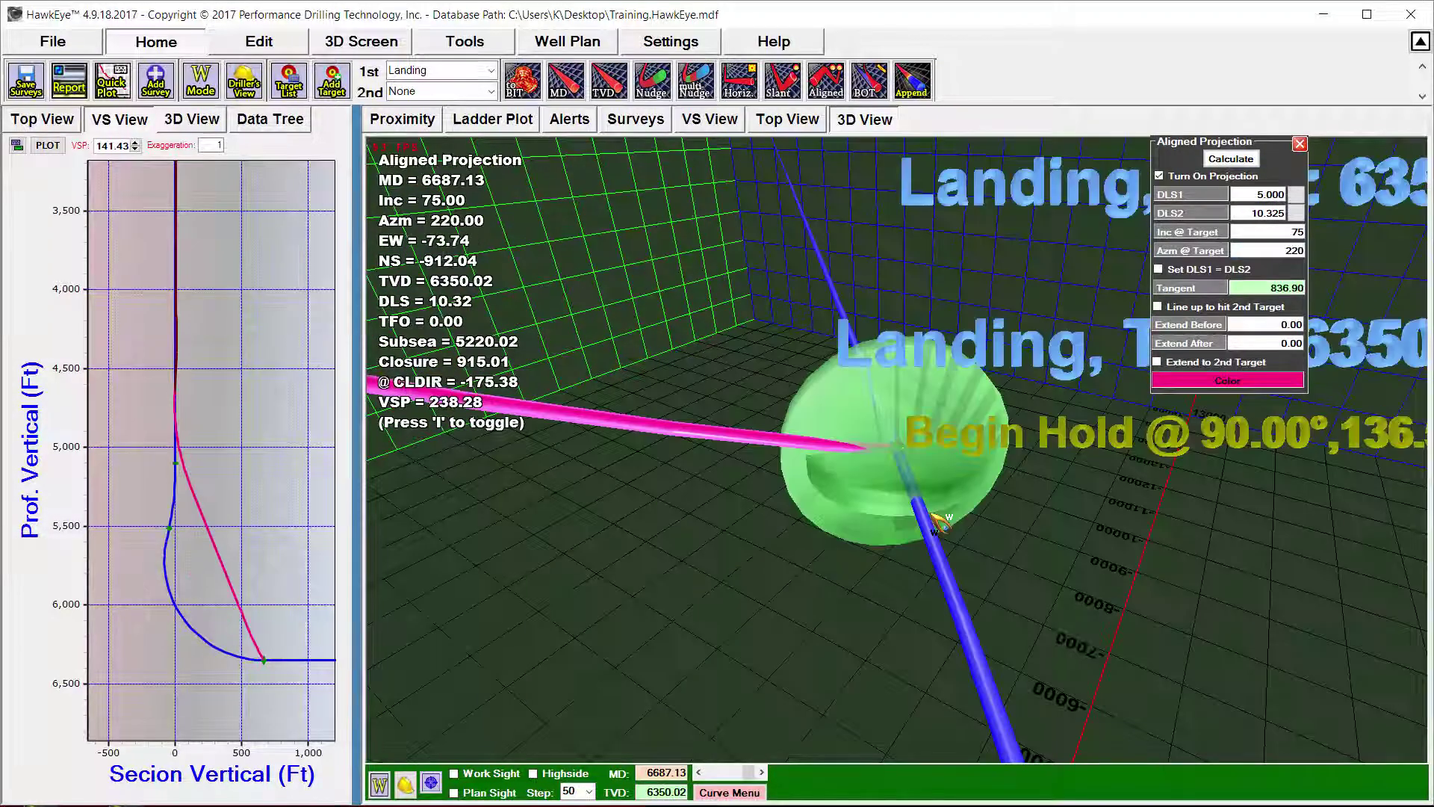
scroll(940, 522, up, 9)
scroll(942, 523, up, 20)
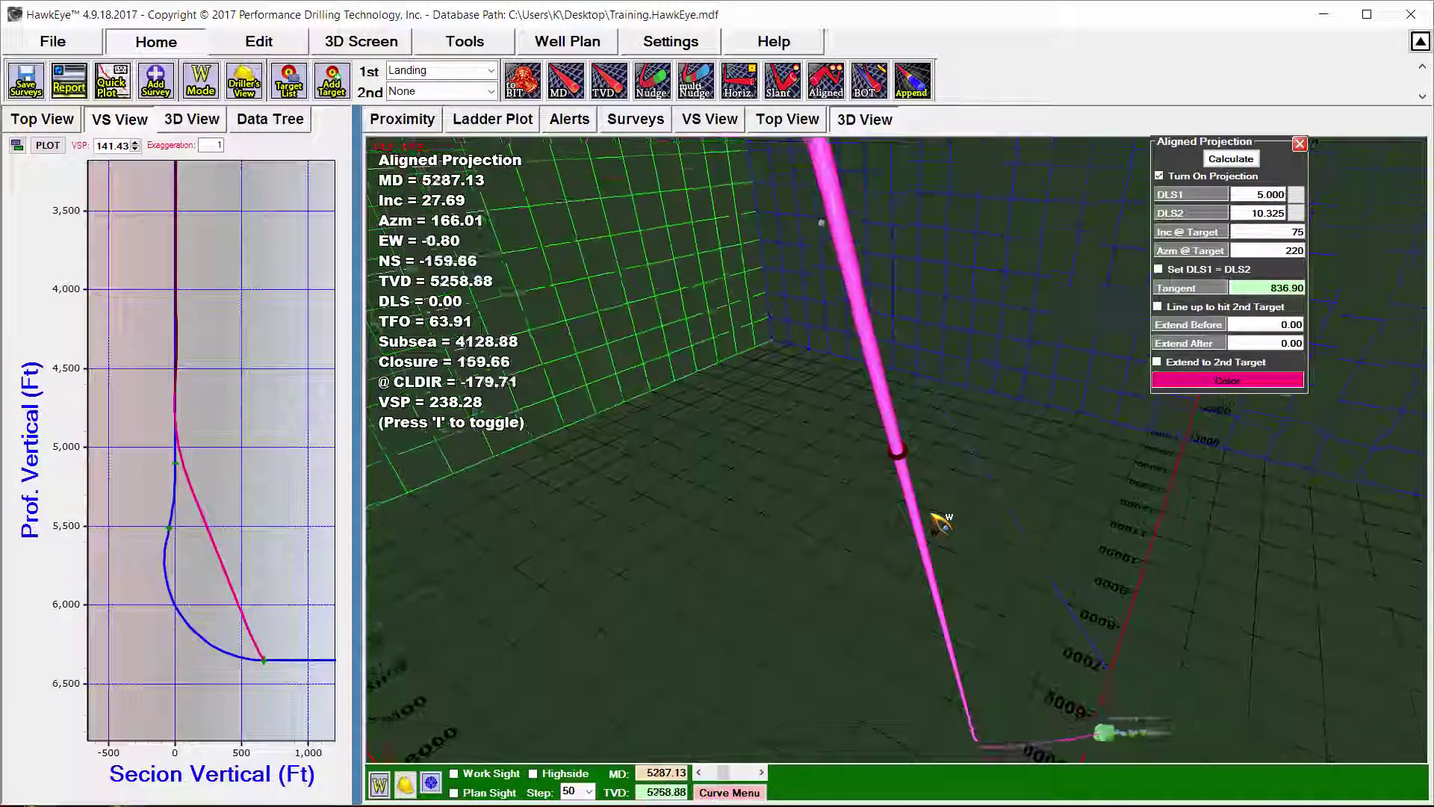
scroll(970, 416, down, 20)
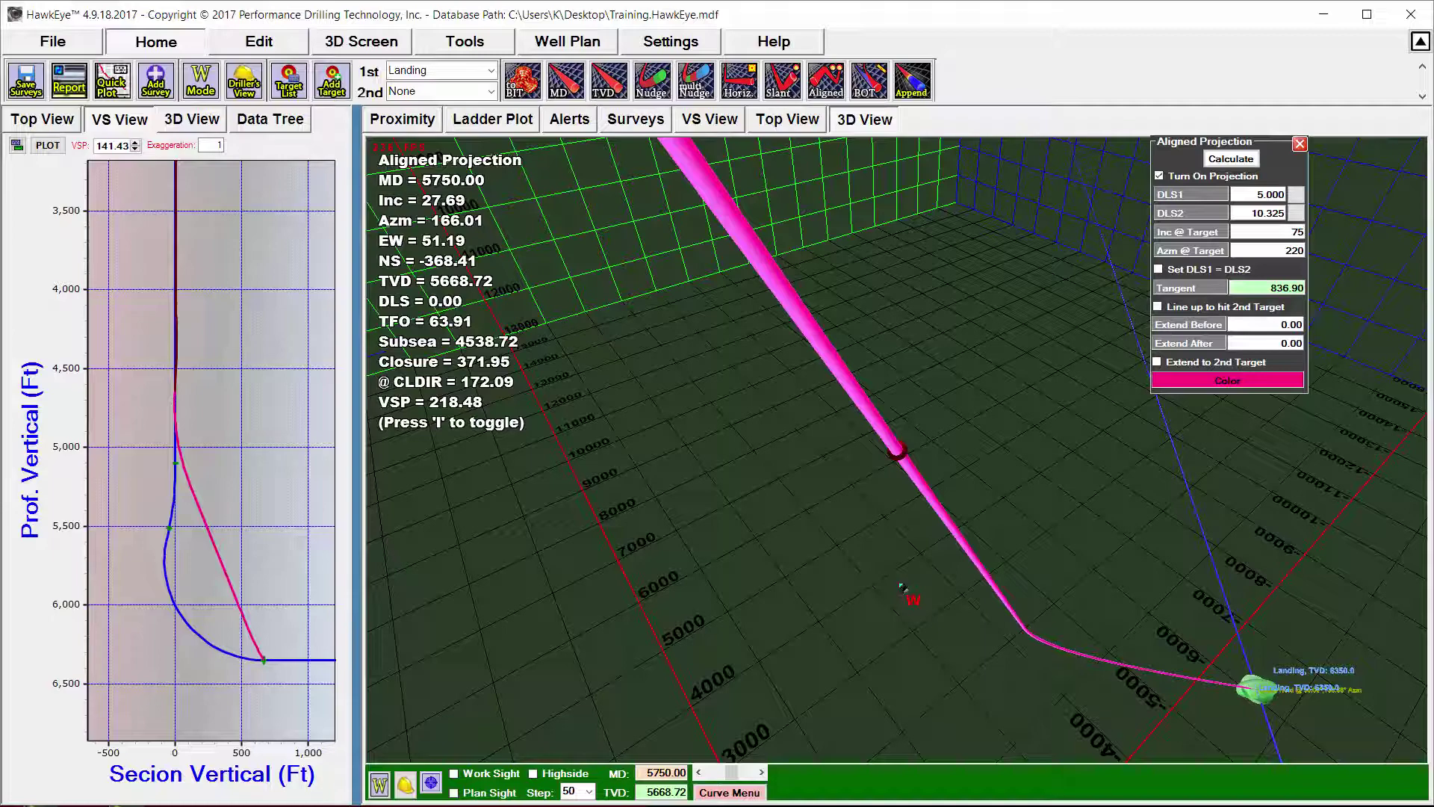
scroll(902, 588, up, 9)
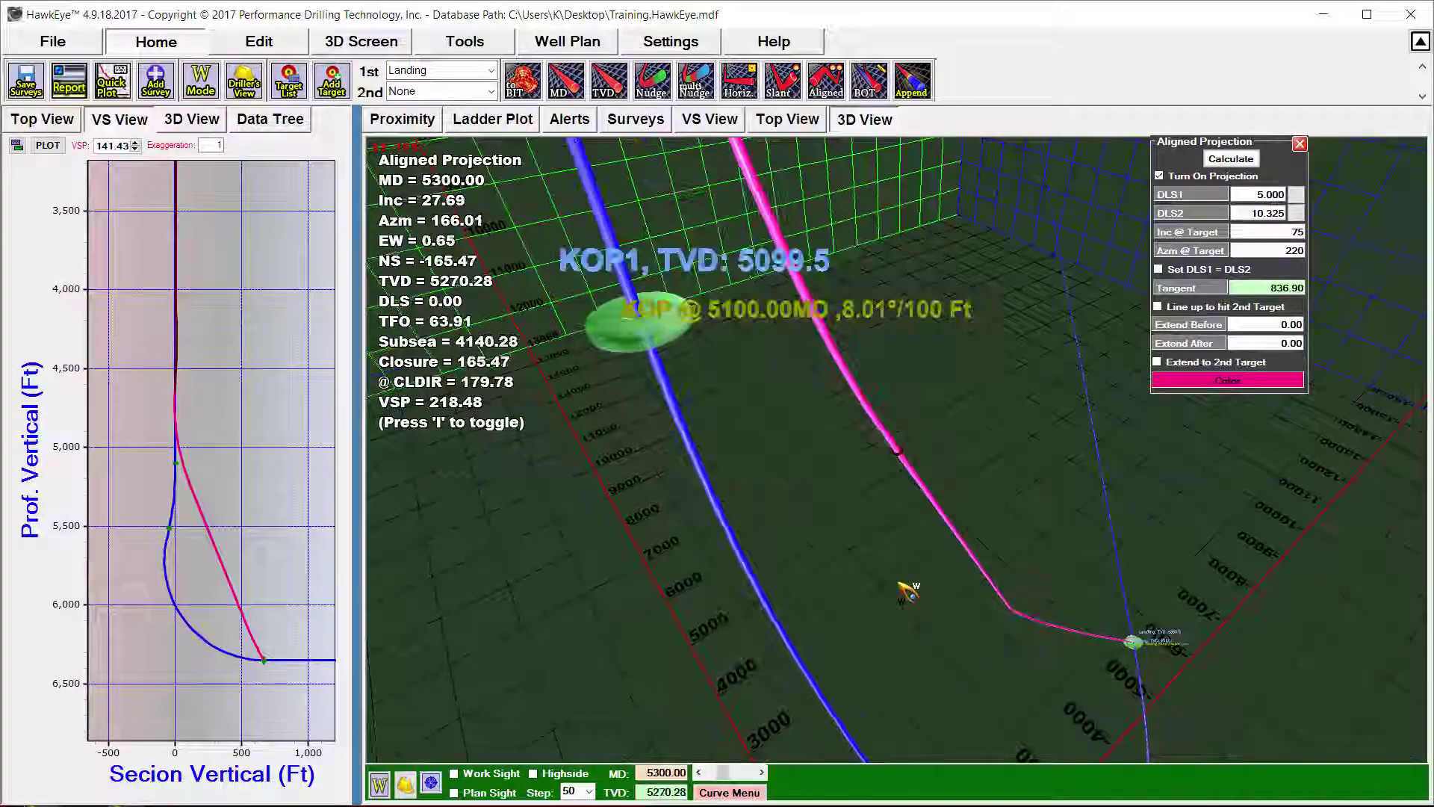
scroll(907, 590, down, 1)
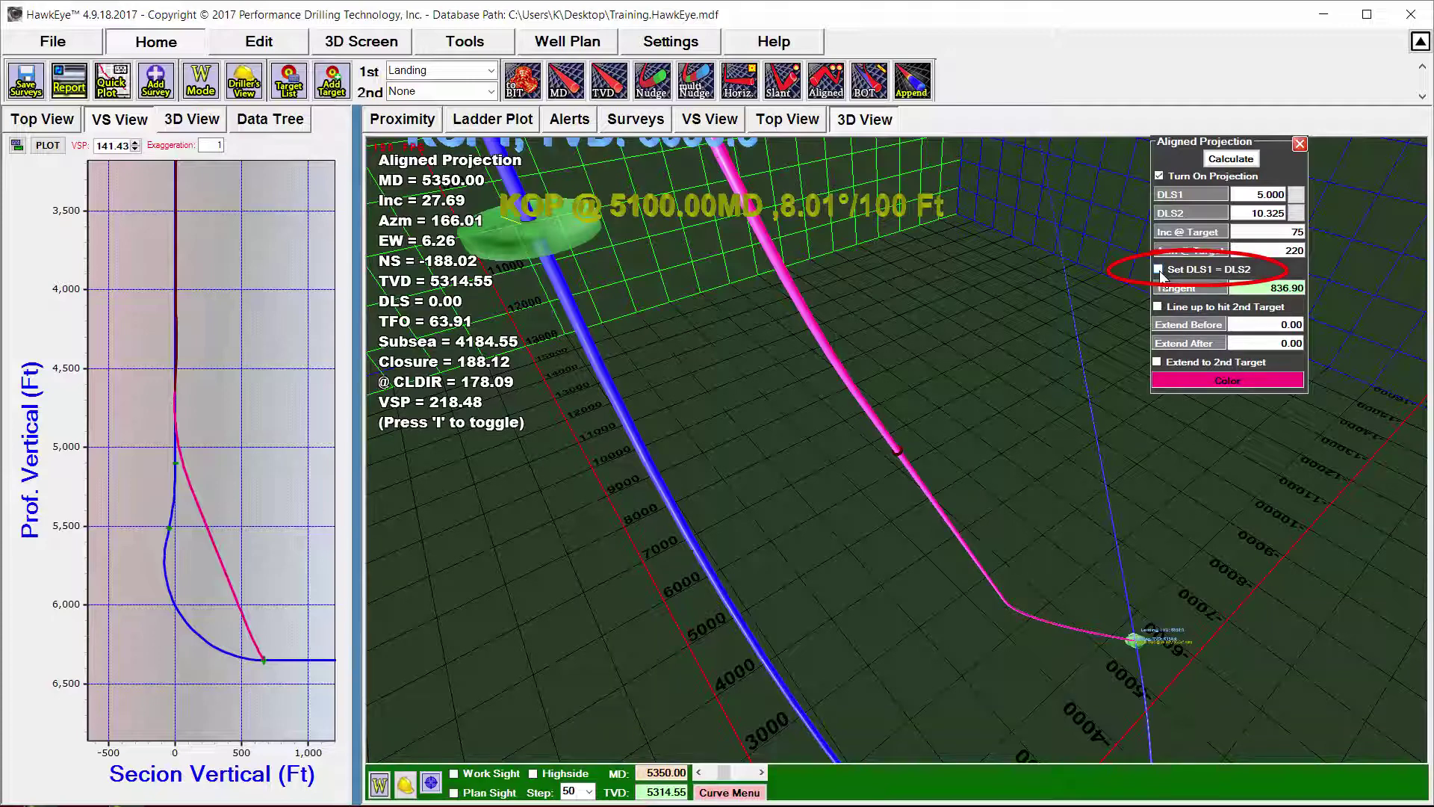
Set DLS1 equal to DLS2, giving 5.452 with no tangent, and review the path.
click(1160, 270)
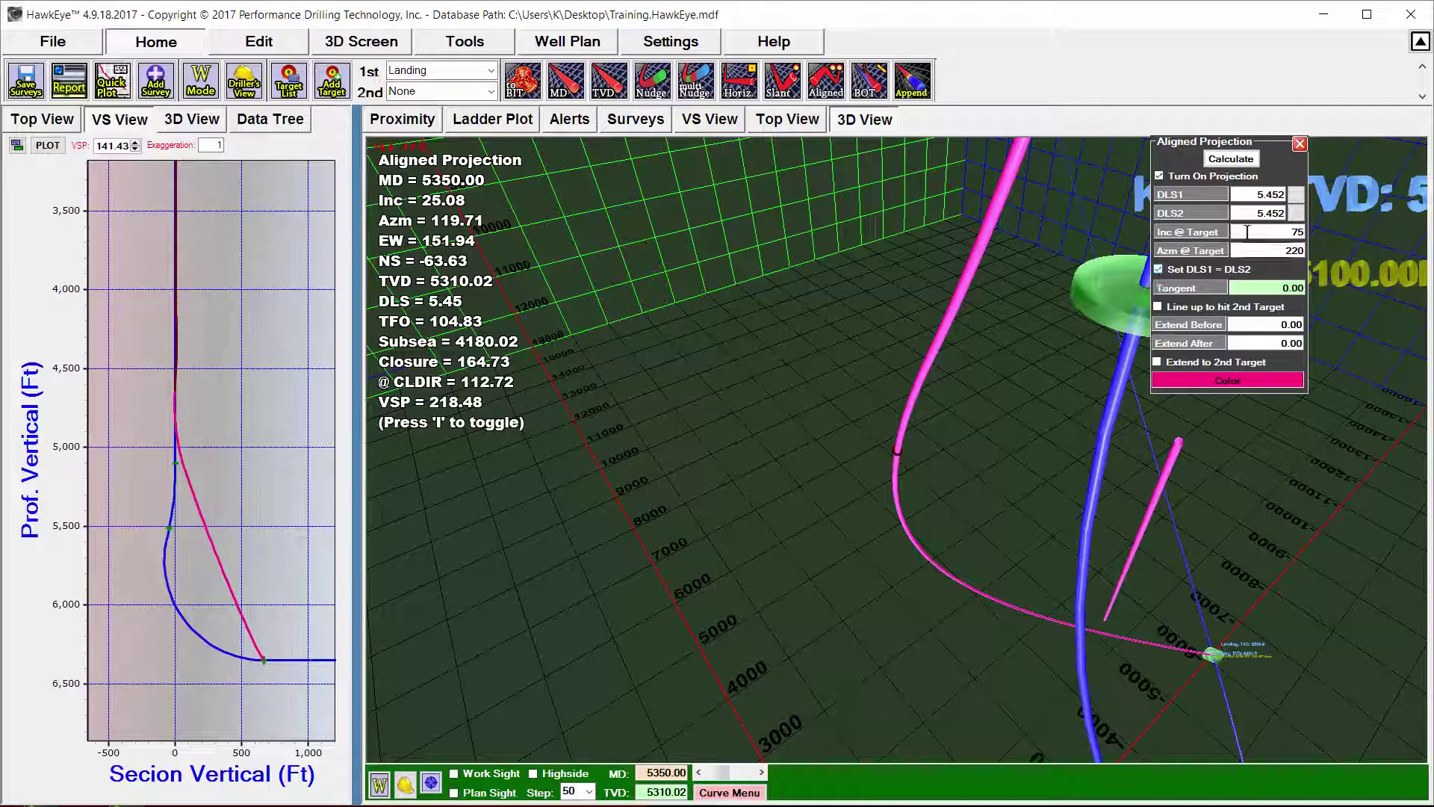
scroll(1093, 544, down, 7)
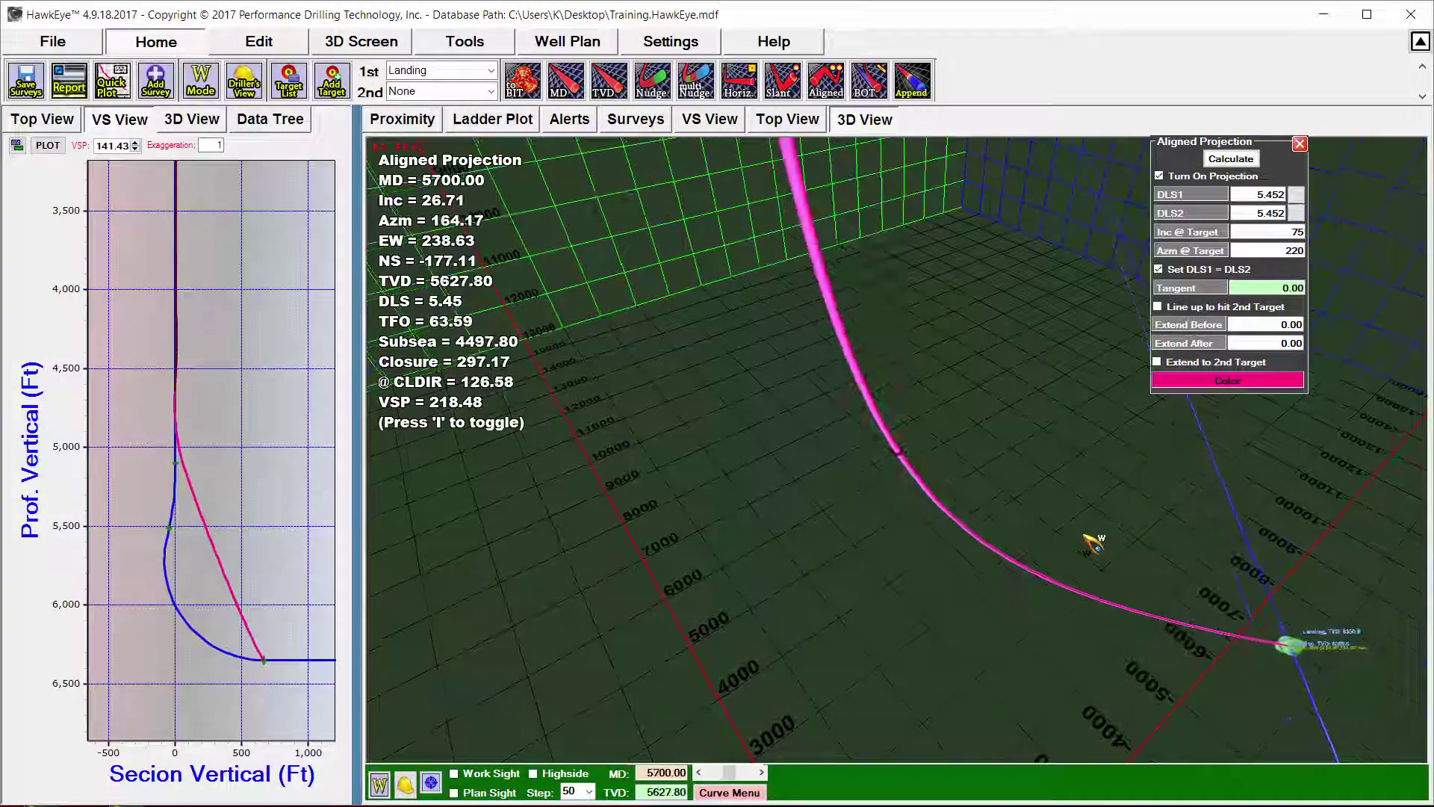
scroll(1095, 544, down, 20)
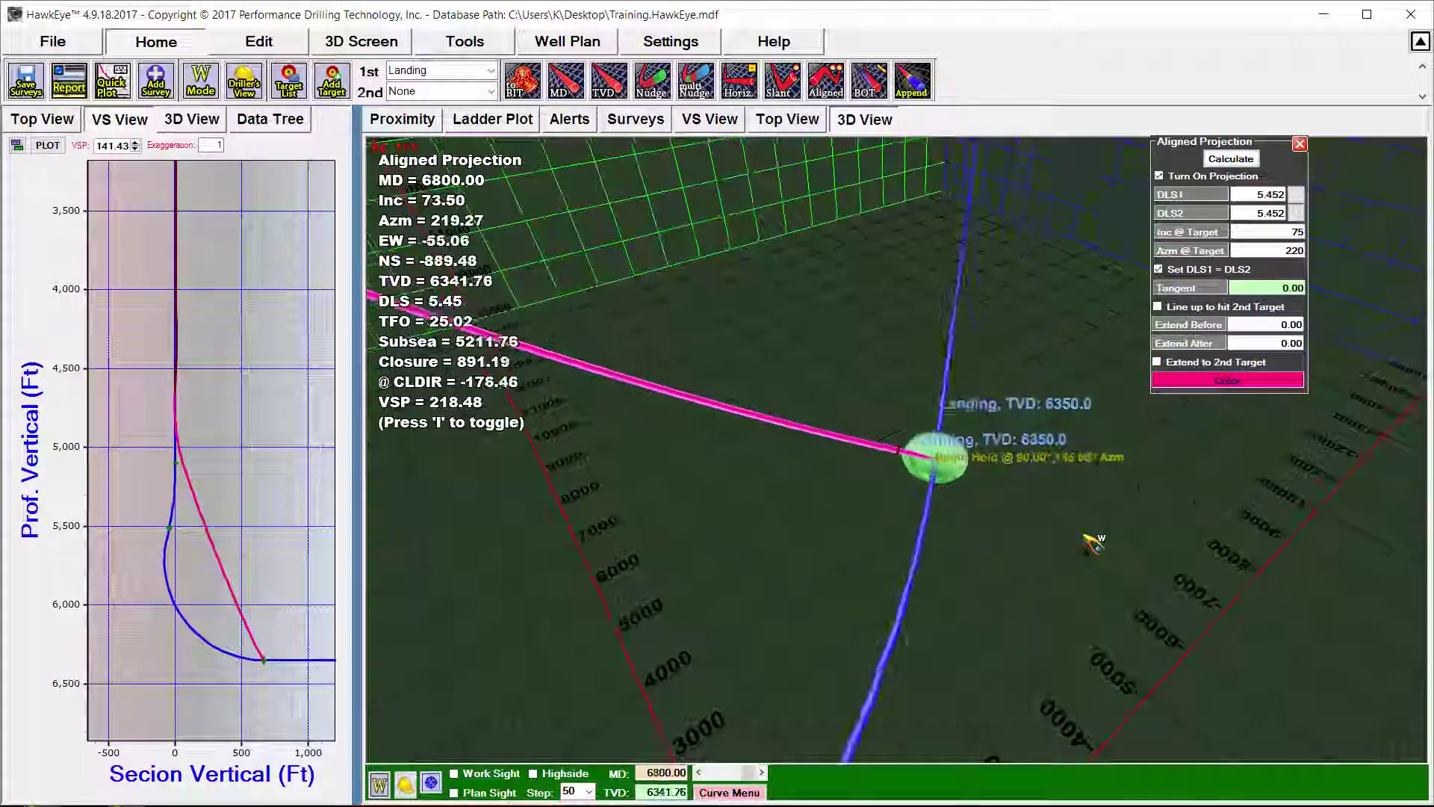
scroll(1094, 544, down, 1)
scroll(1094, 543, up, 20)
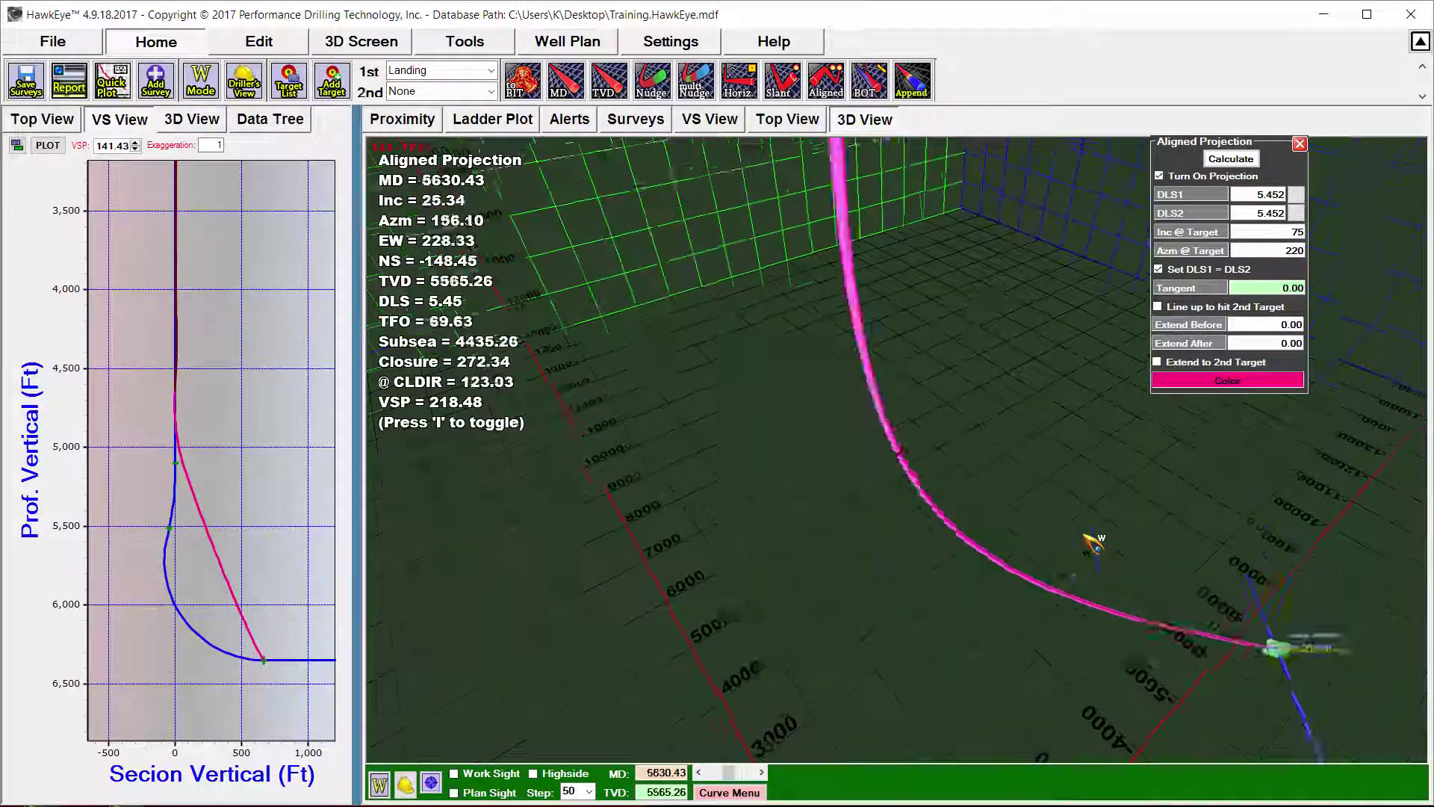
scroll(1094, 553, down, 6)
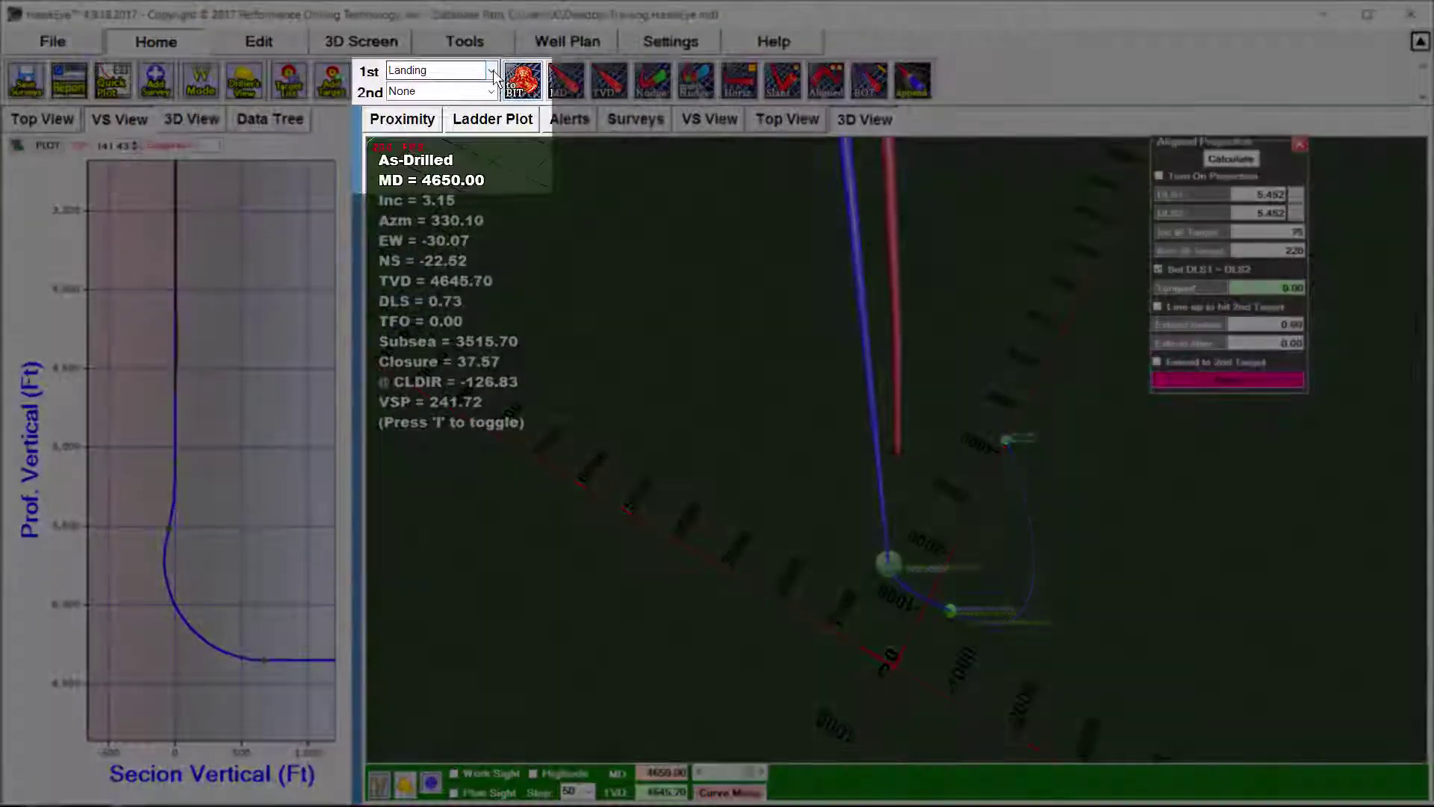
Target Begin Hold, switch the projection on, and calculate with Inc @ Target 15.
click(492, 70)
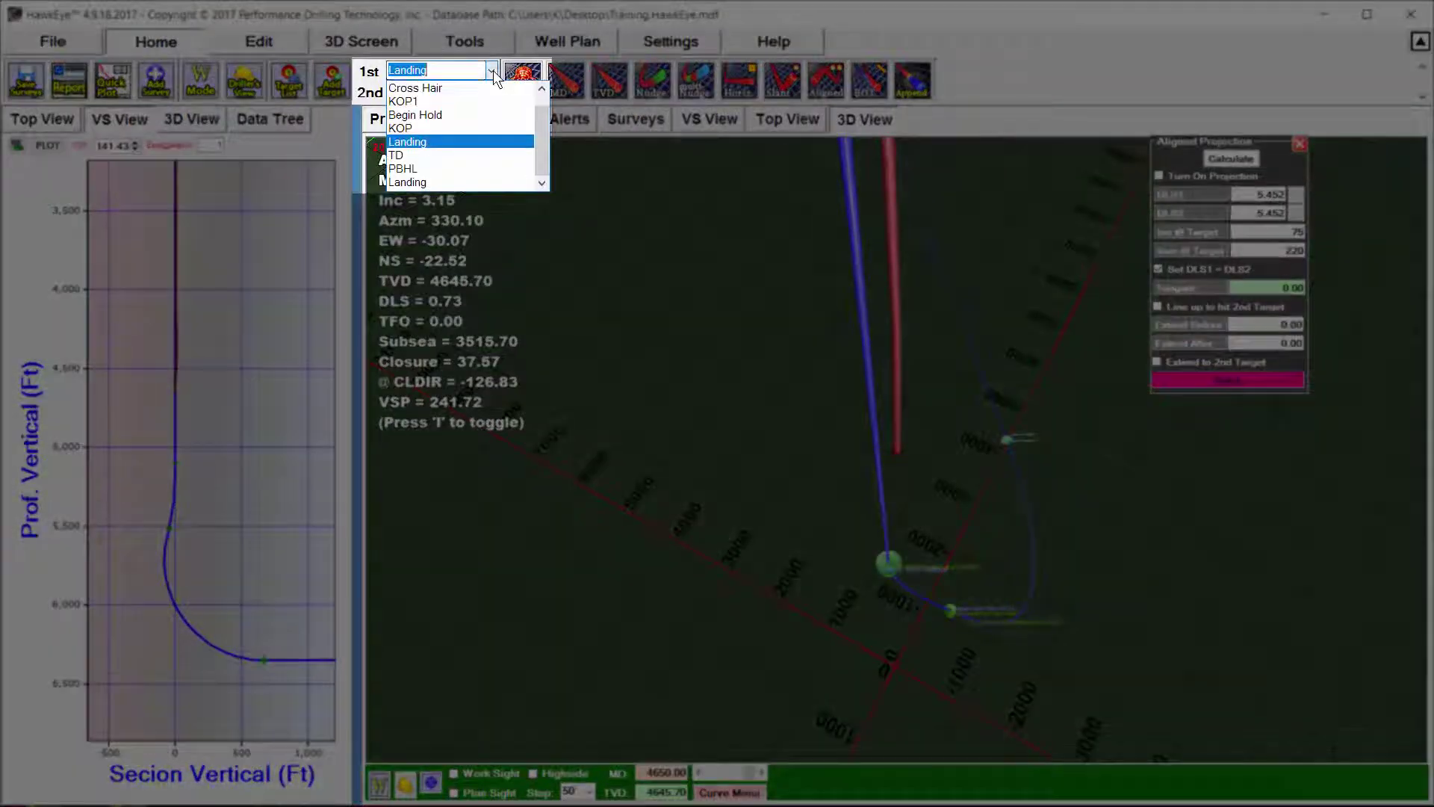
click(482, 114)
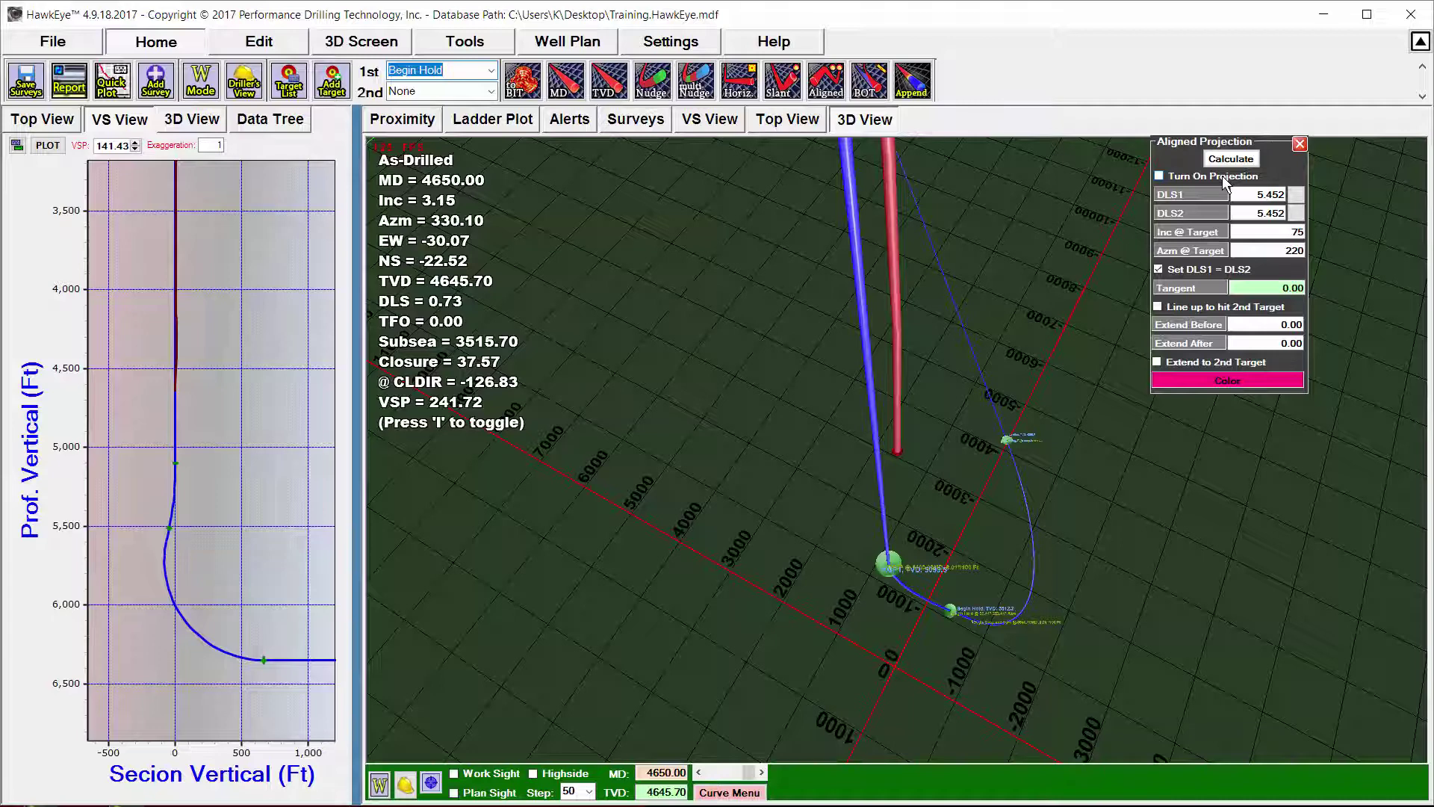
click(1222, 176)
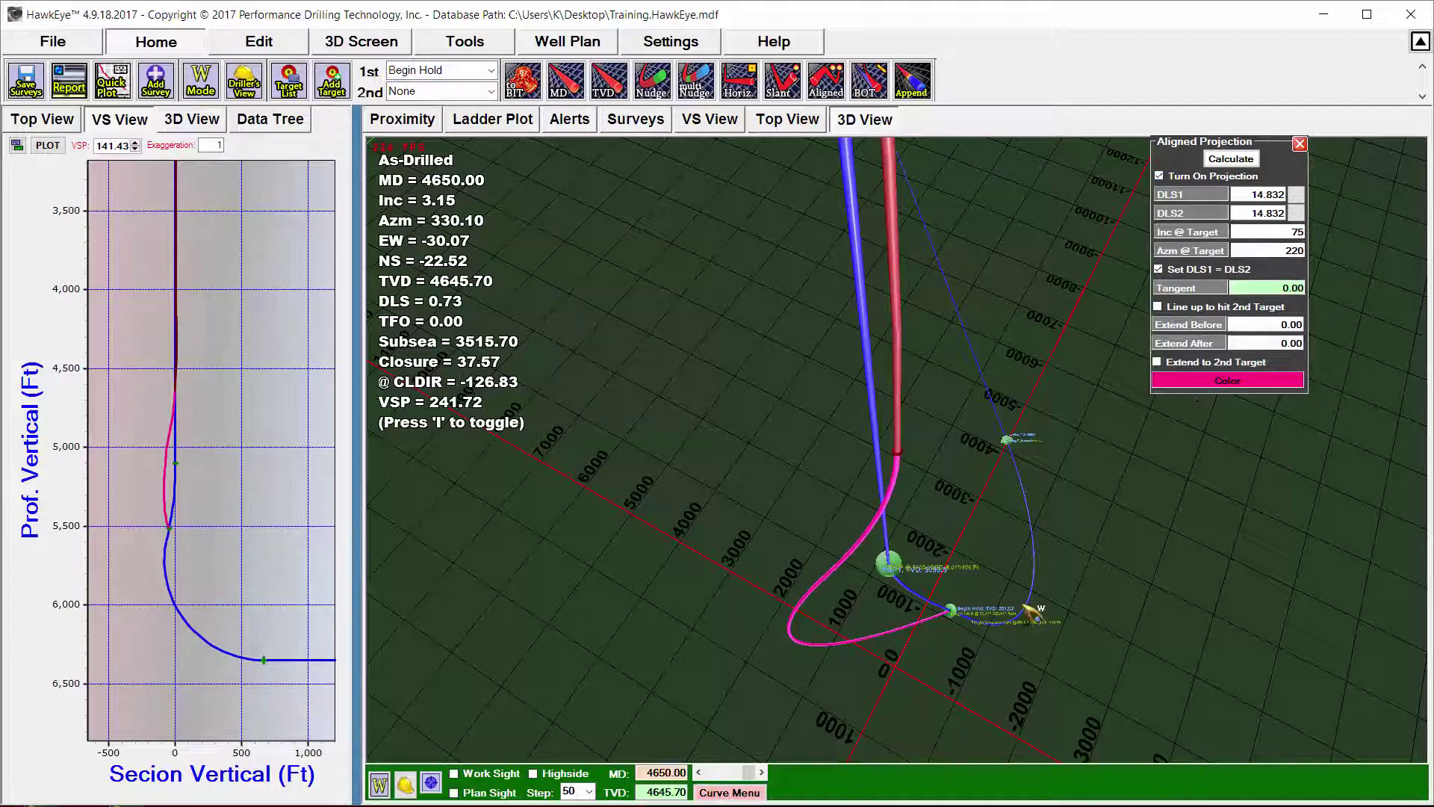
key(i)
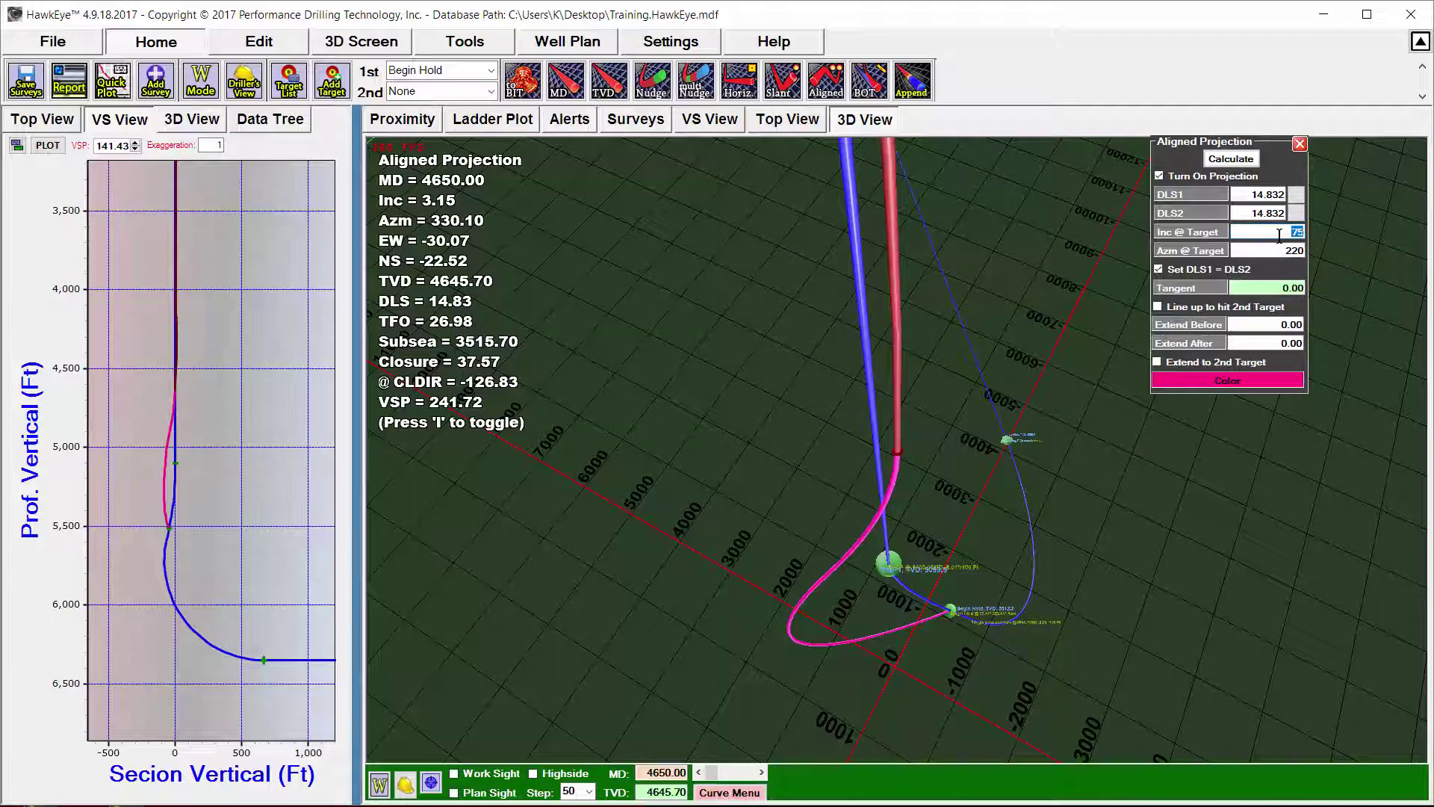
text(15)
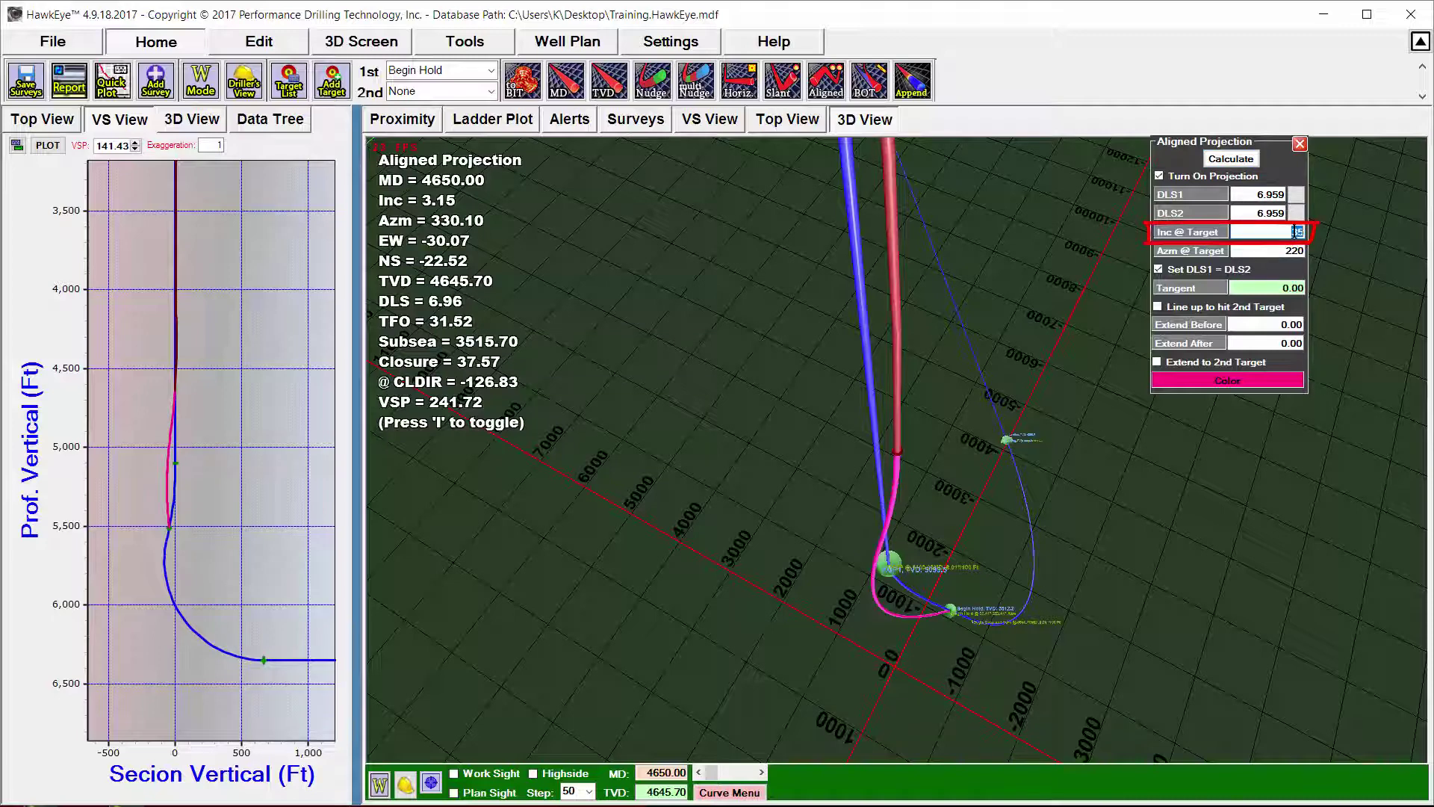
click(1231, 160)
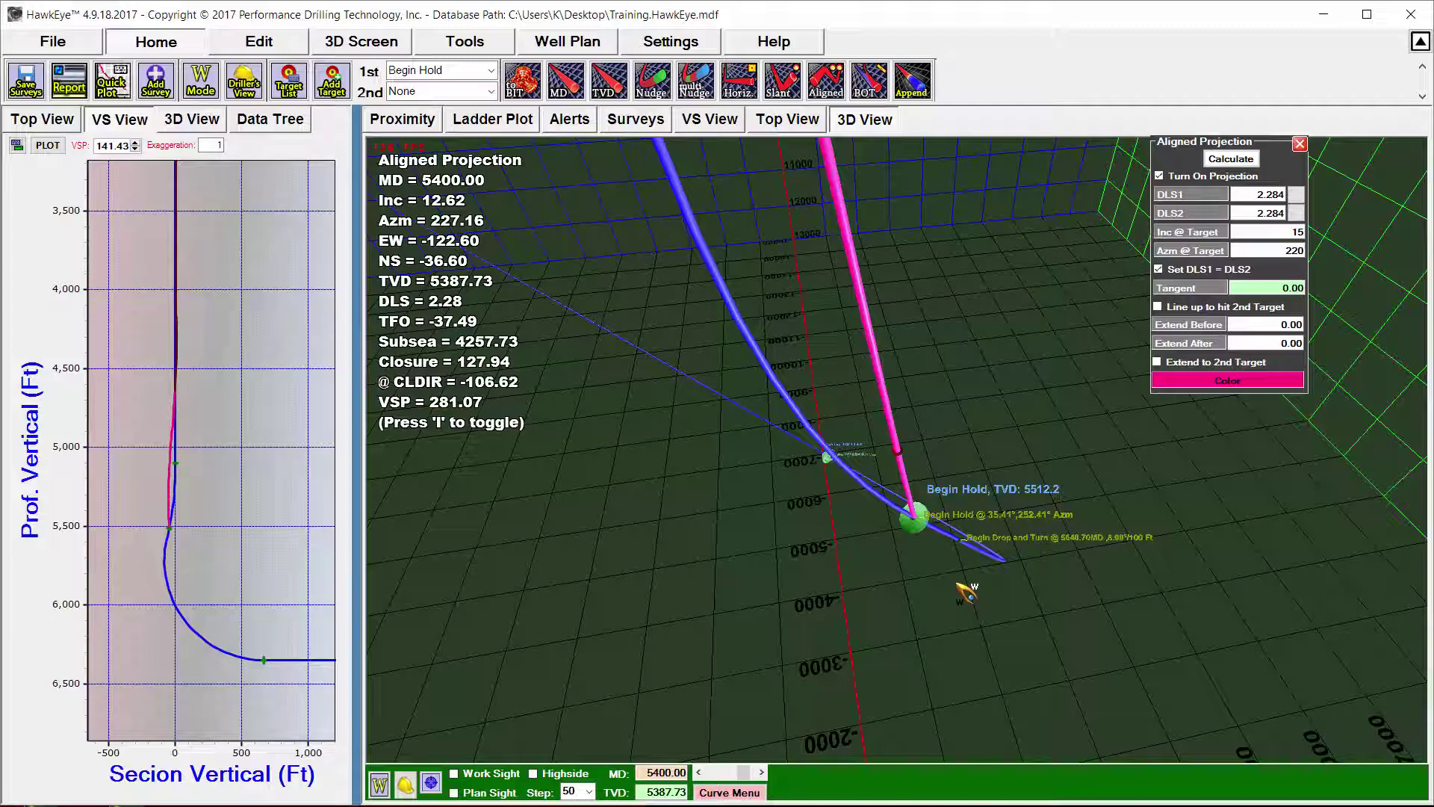
Read Begin Hold in Proposal mode, then recalculate with 35.4° inclination and 252.41° azimuth.
key(z)
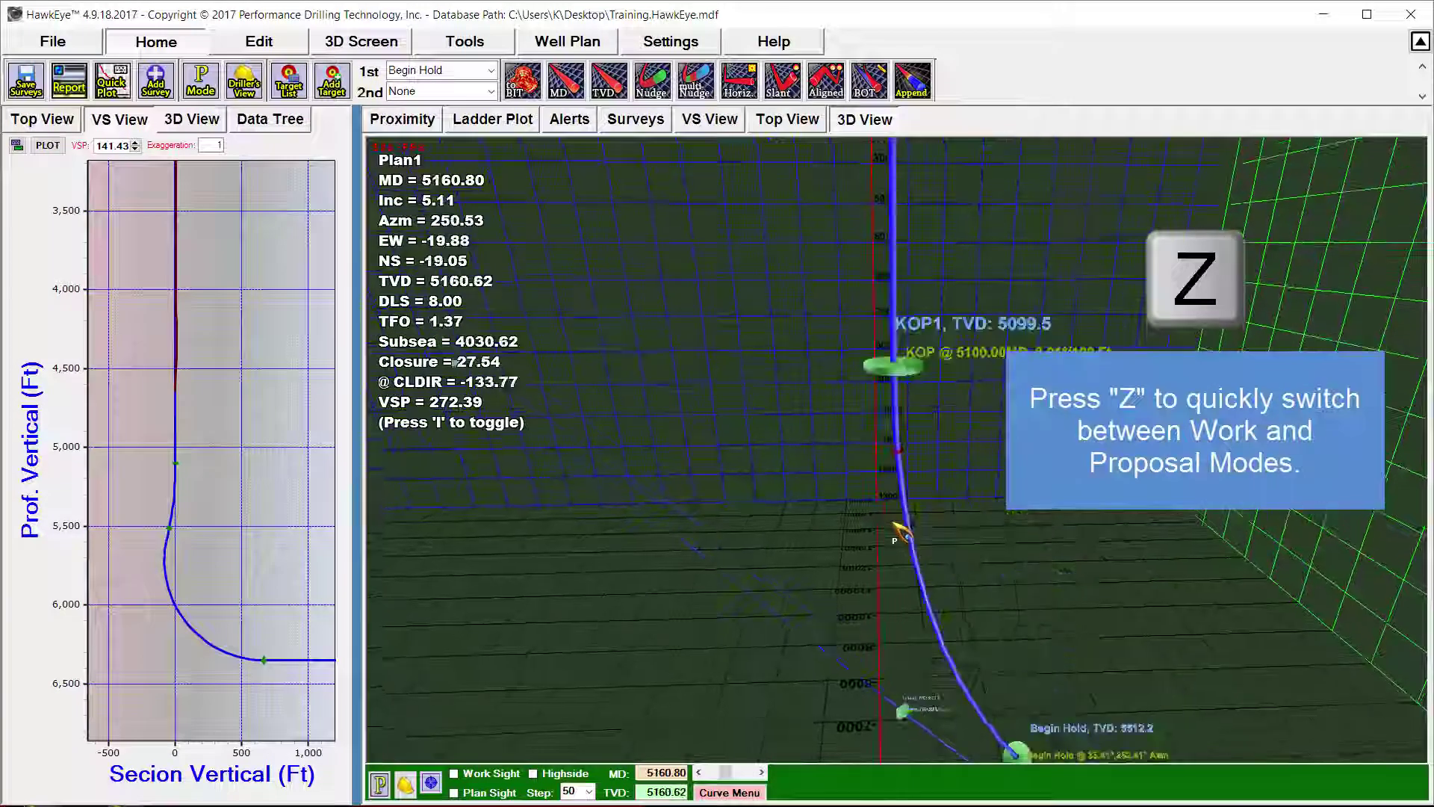
scroll(902, 532, down, 8)
key(Up)
key(Up)
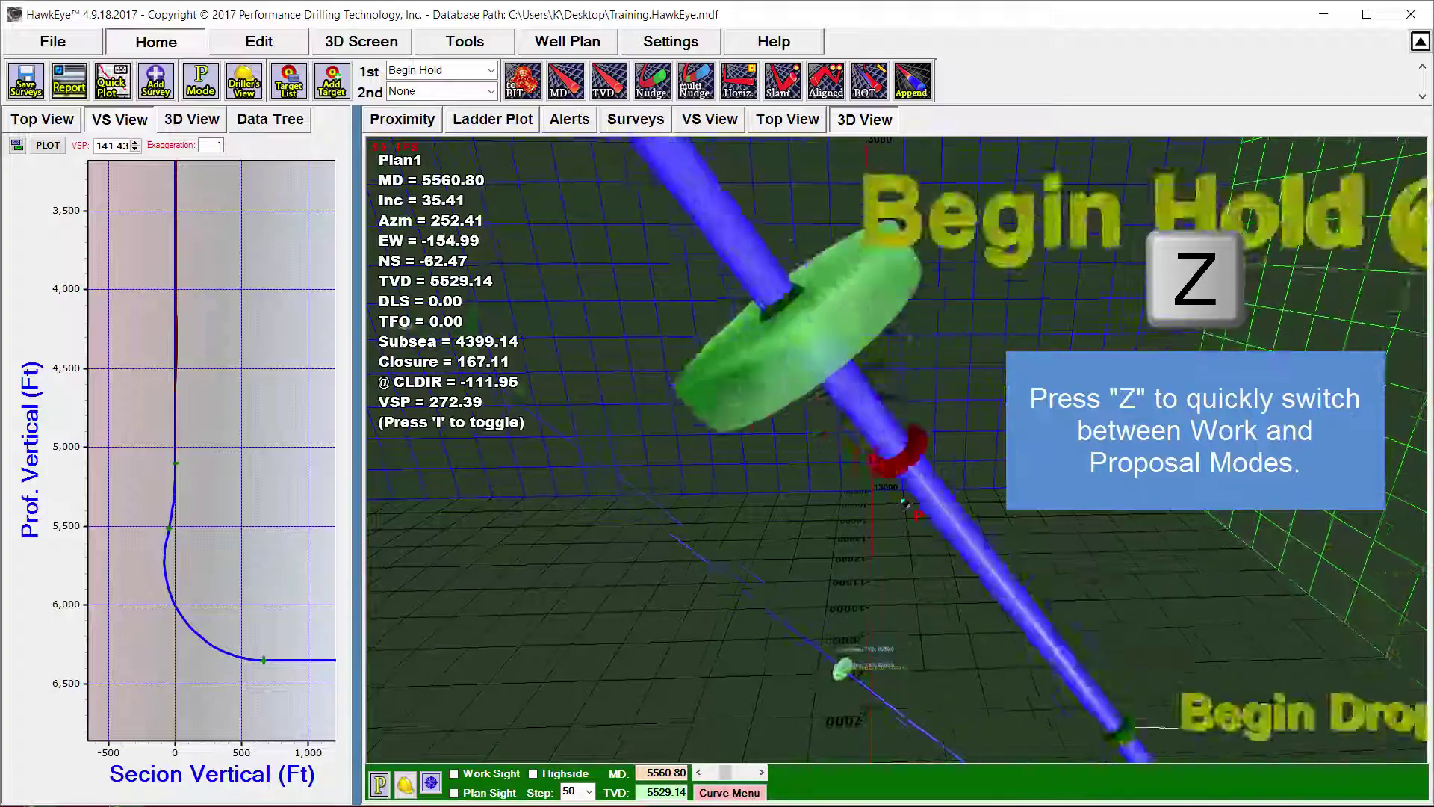
scroll(903, 499, down, 2)
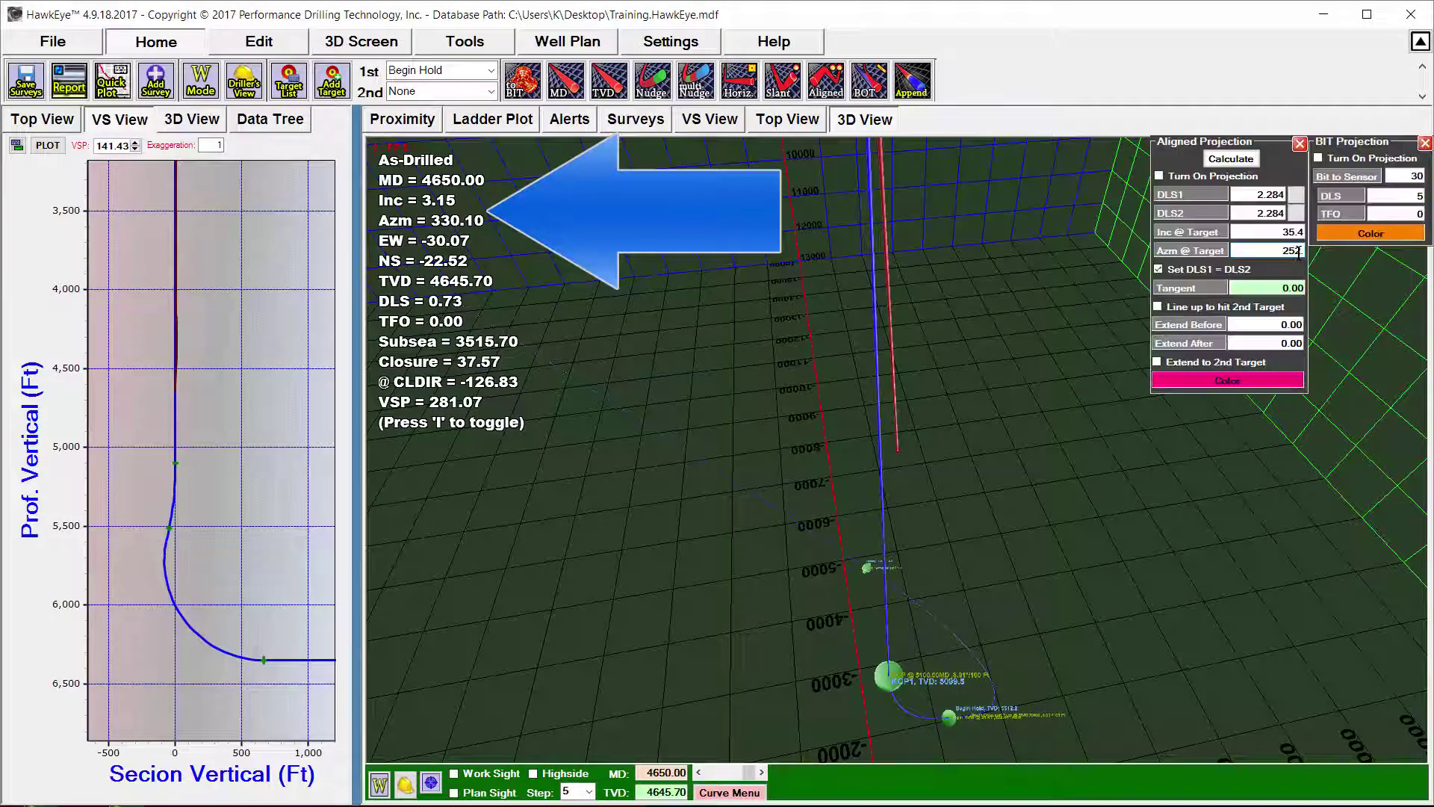
text(2.41)
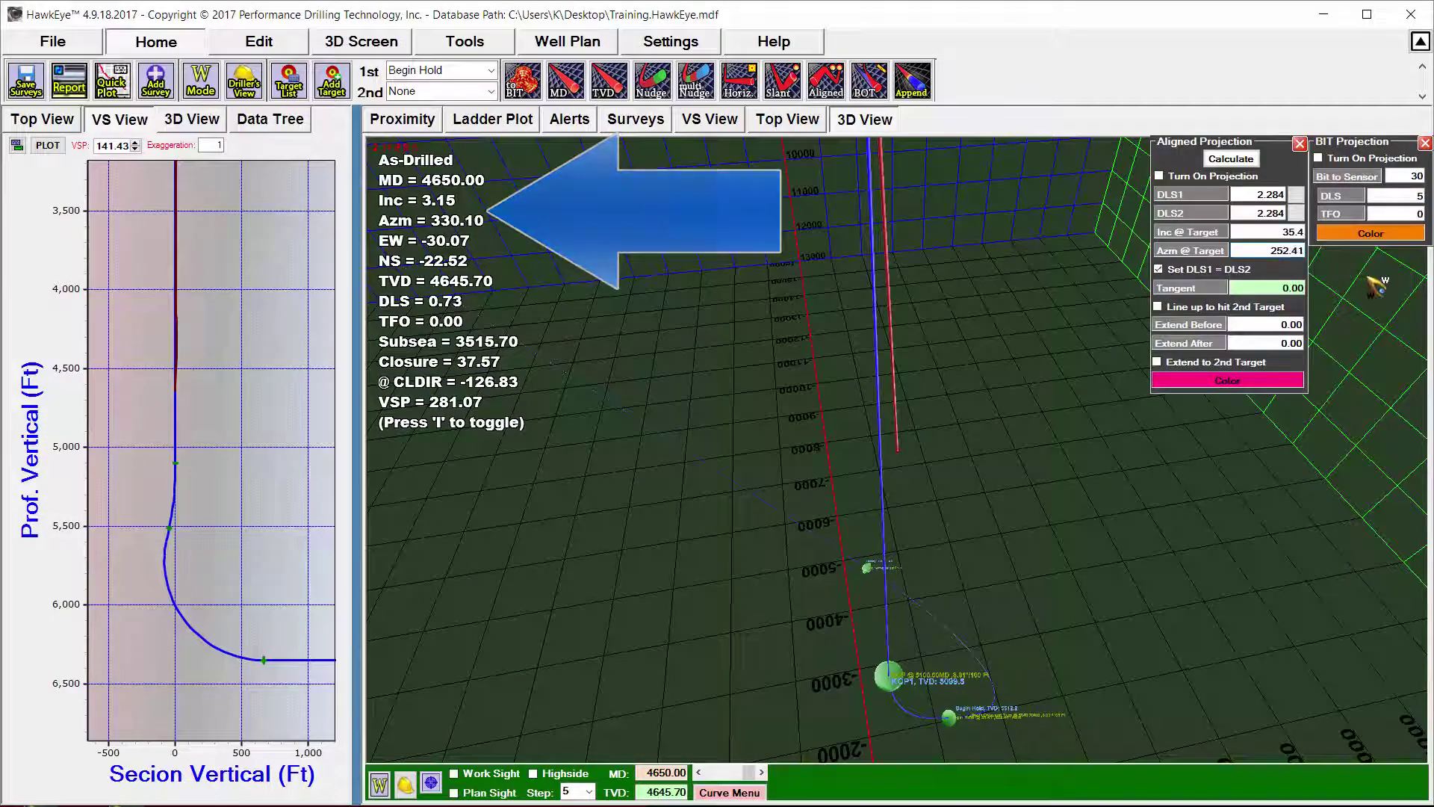
click(1246, 165)
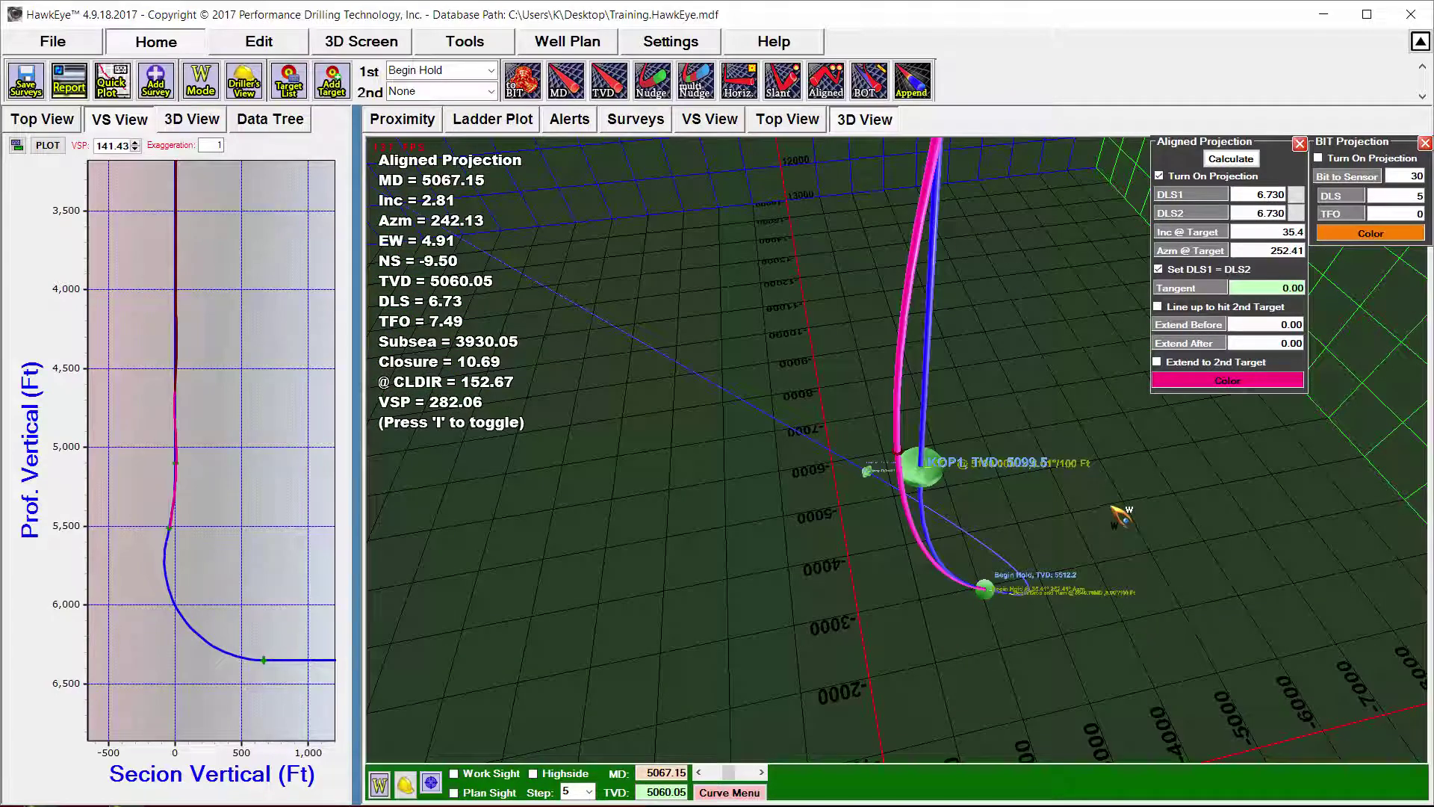
Set KOP1 as first target and Begin Hold as second, lined up to hit Begin Hold.
drag(1123, 504, 953, 498)
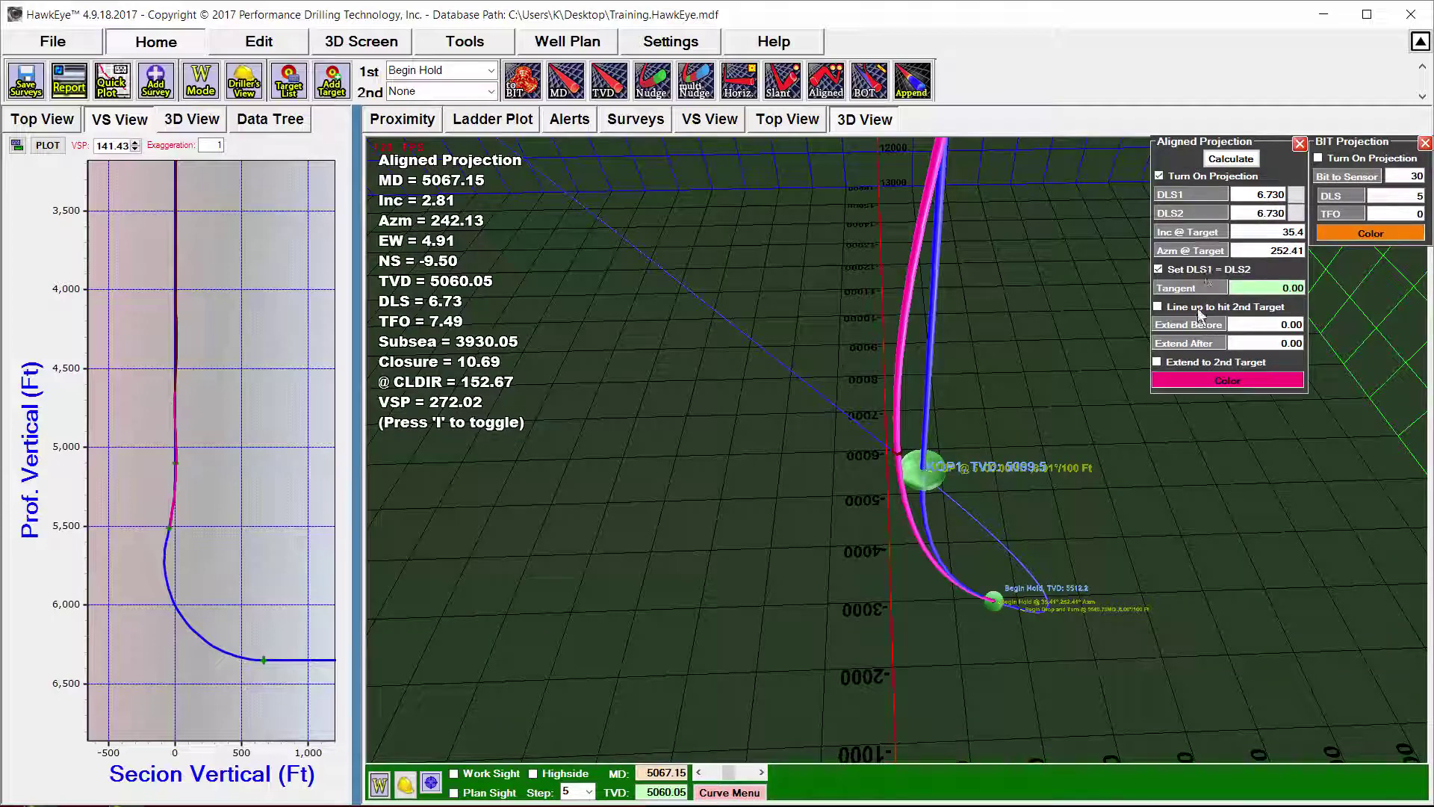
click(491, 69)
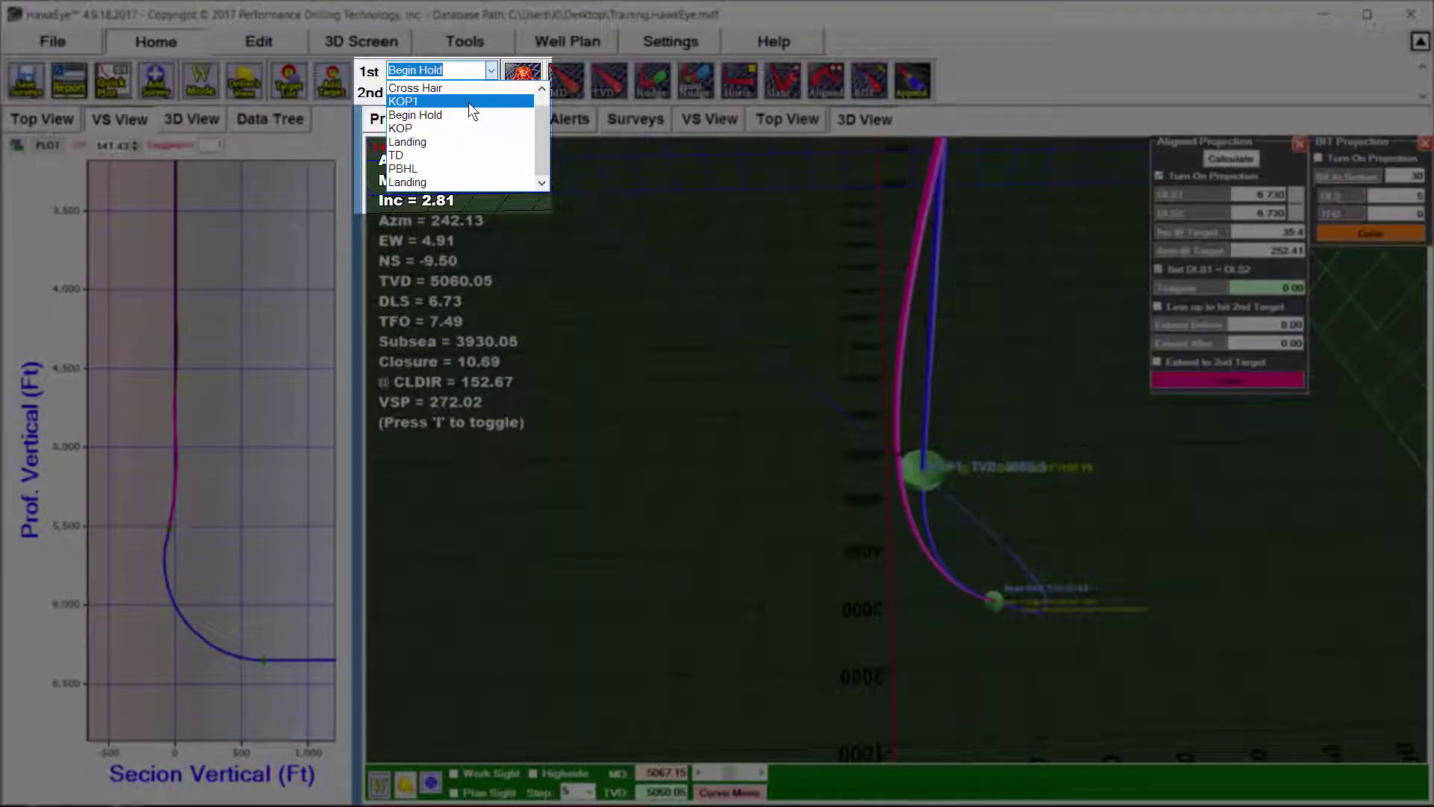
click(468, 102)
click(496, 92)
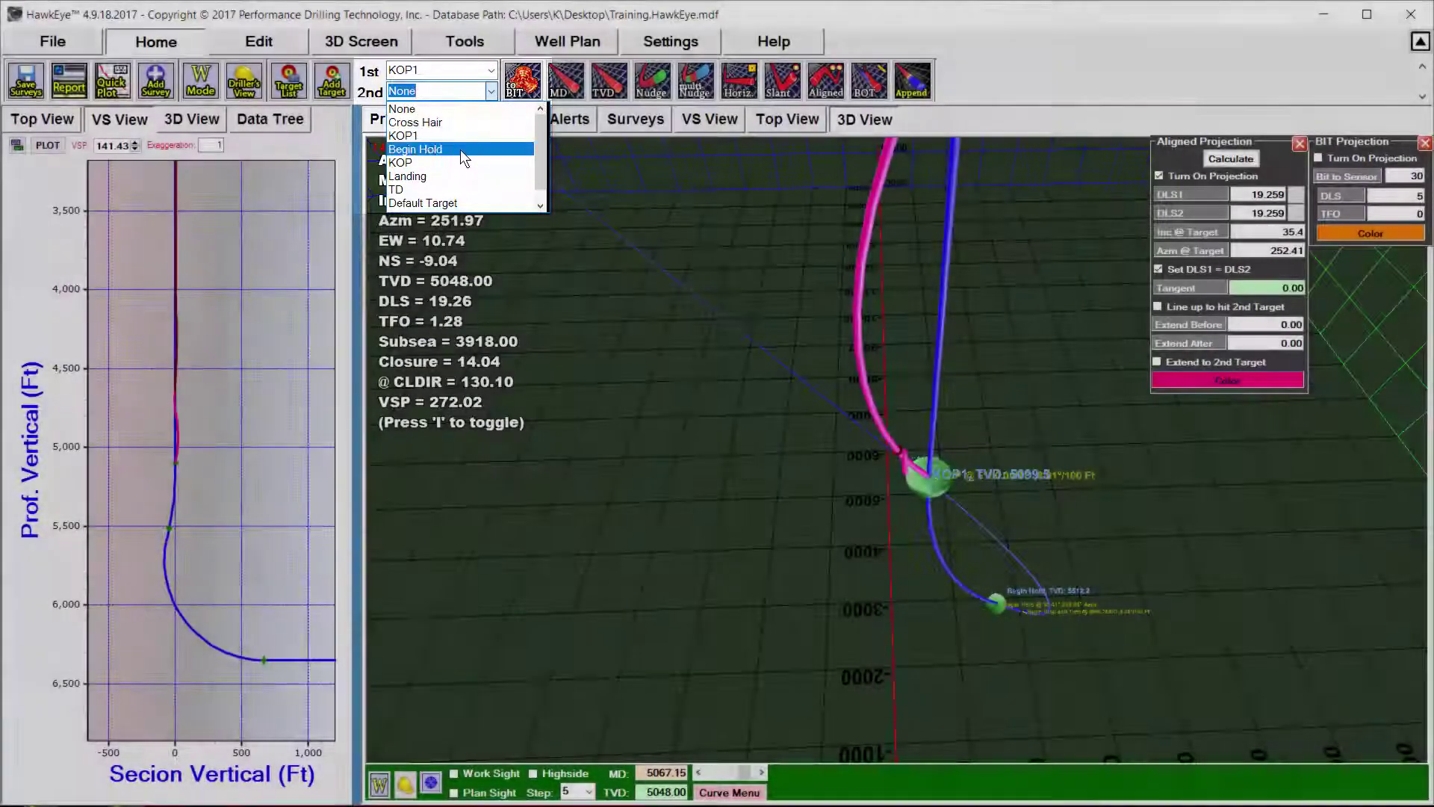
click(461, 149)
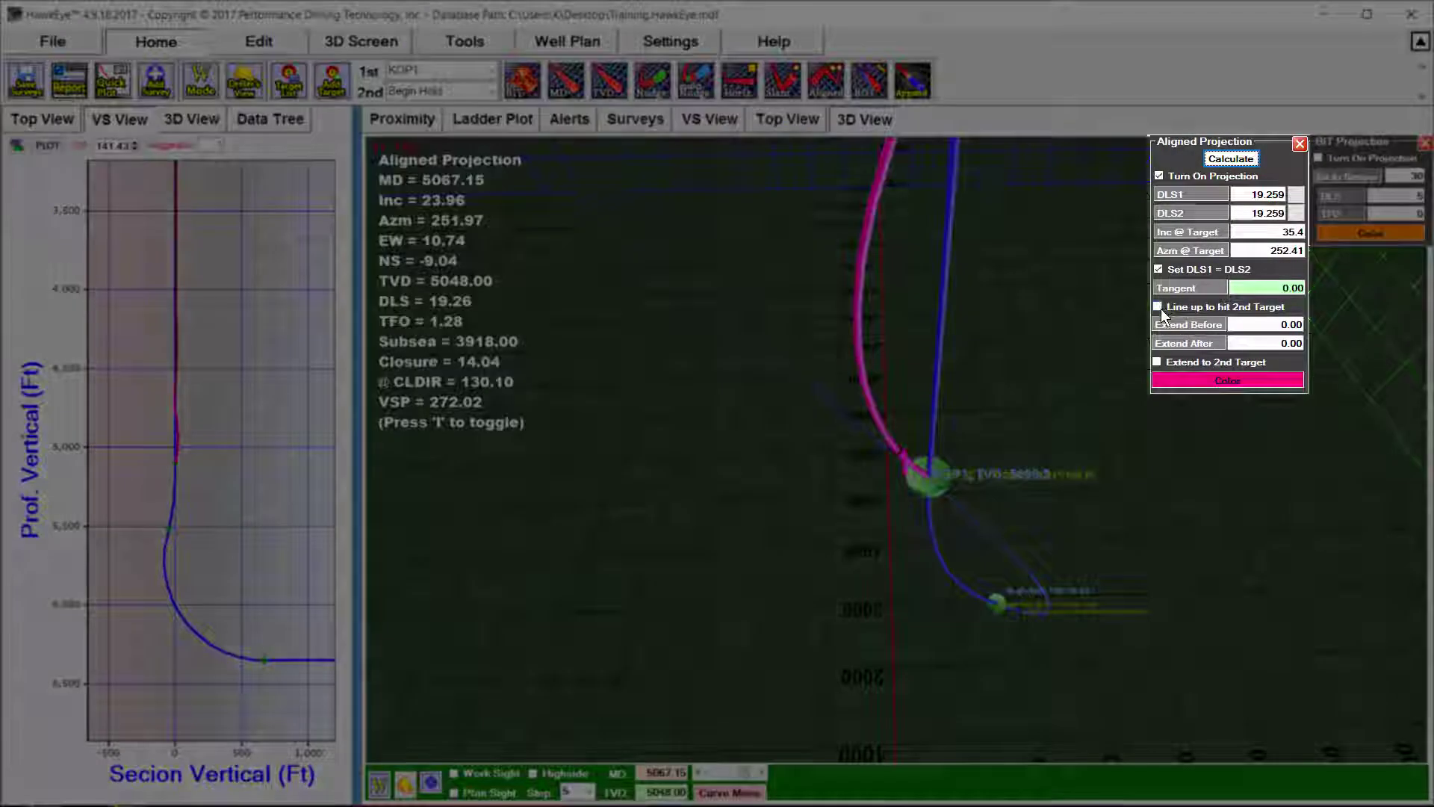
click(1158, 307)
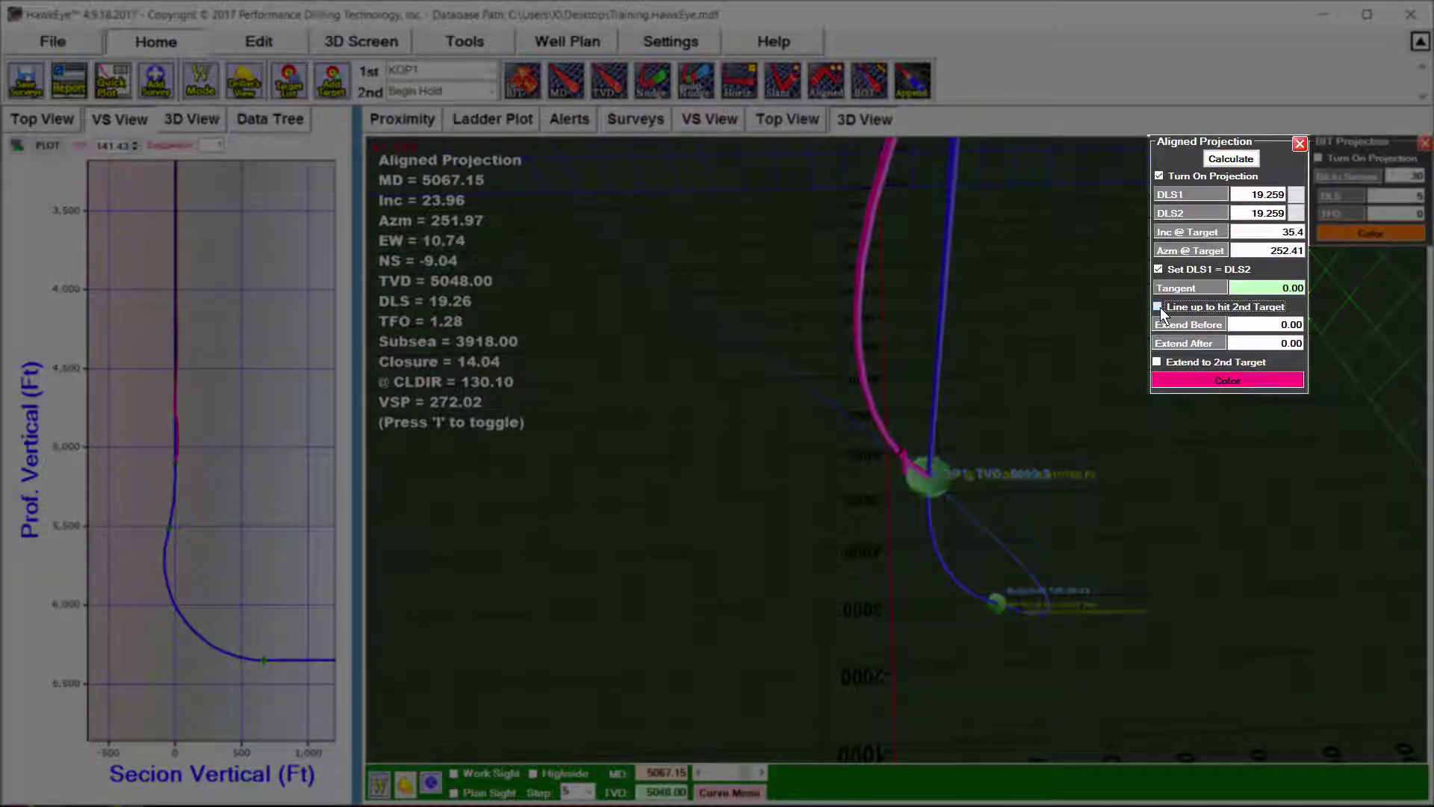
Extend the projection to the second target and review it along the 3D path.
click(1158, 363)
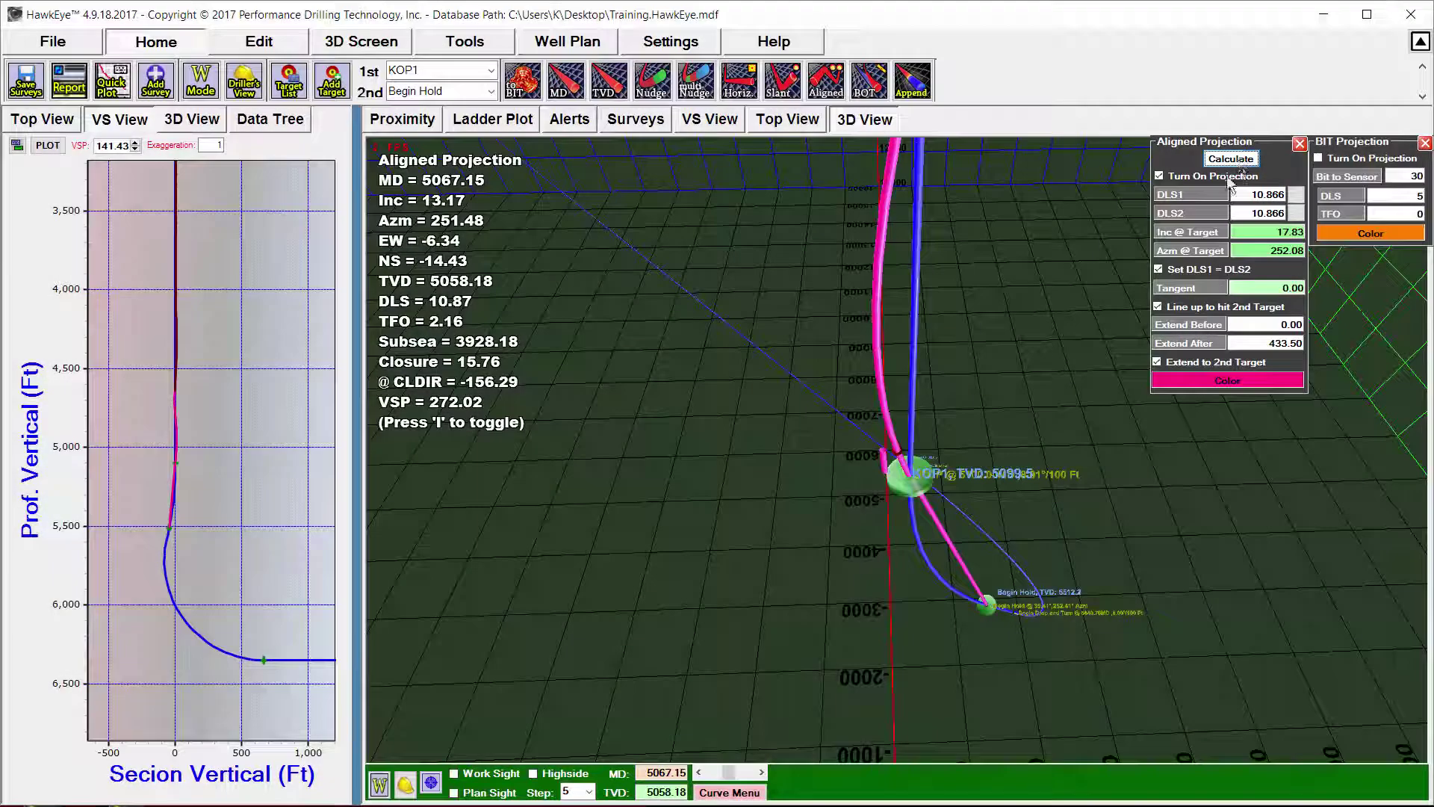
click(1071, 473)
scroll(1071, 472, down, 6)
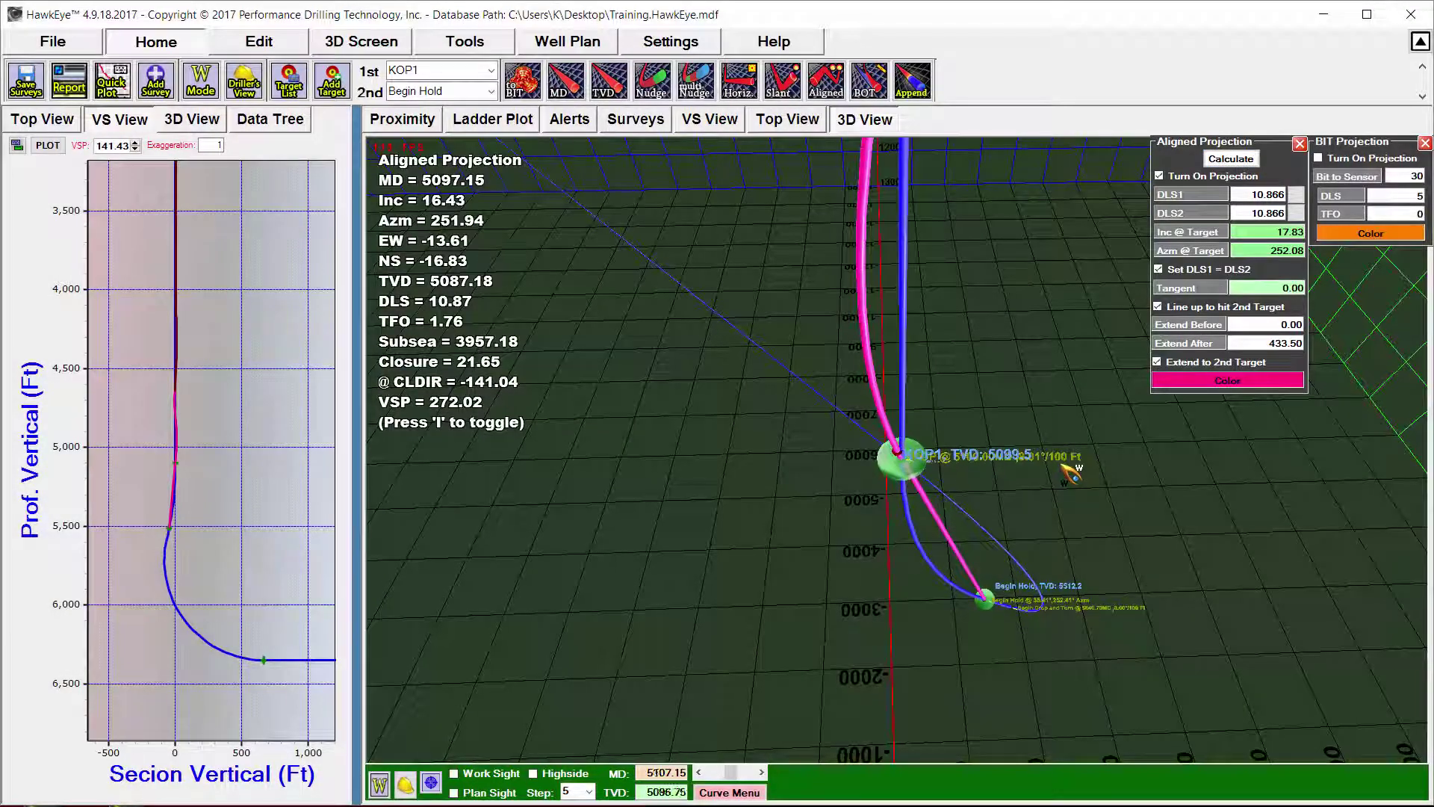
scroll(1071, 473, up, 20)
scroll(1070, 472, down, 6)
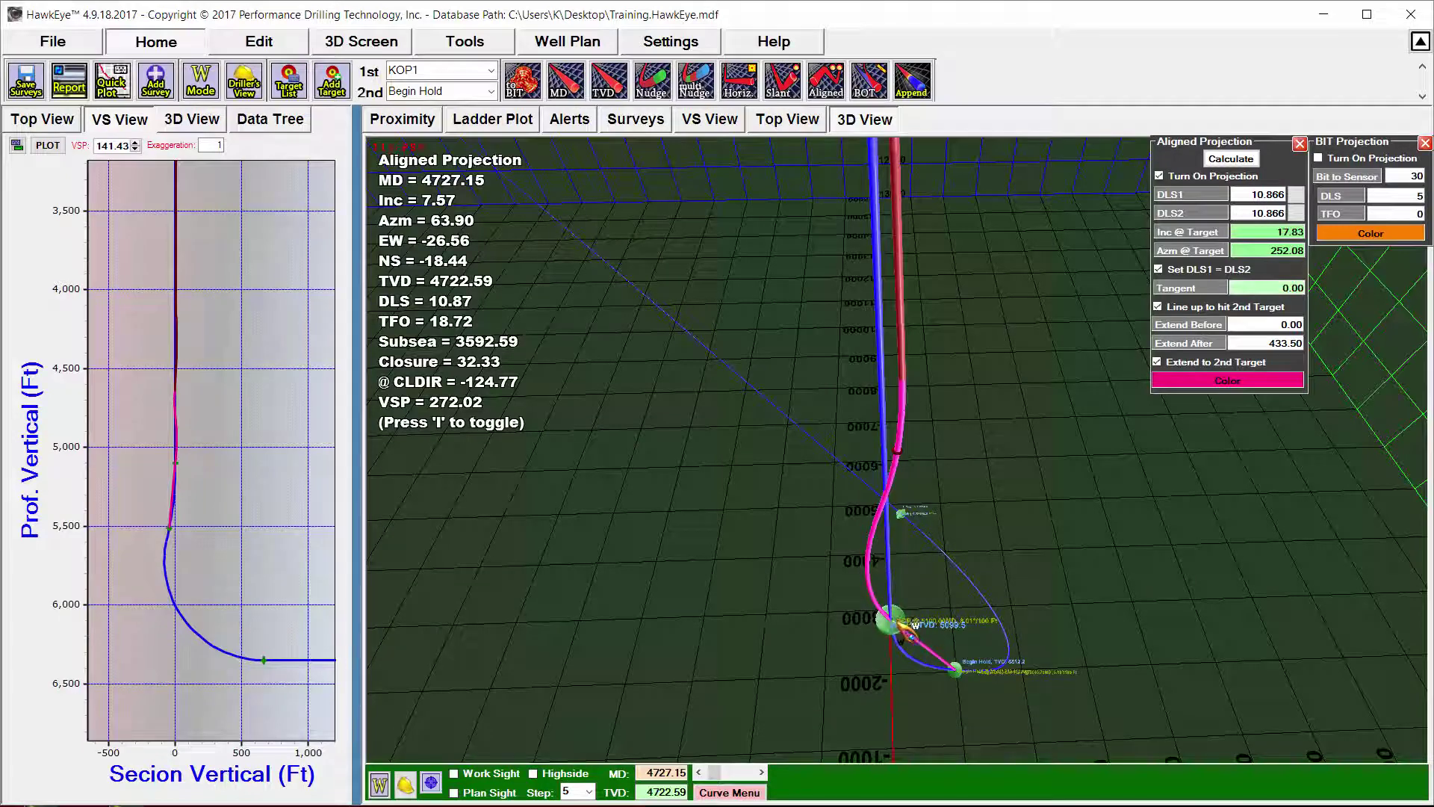
scroll(896, 627, up, 15)
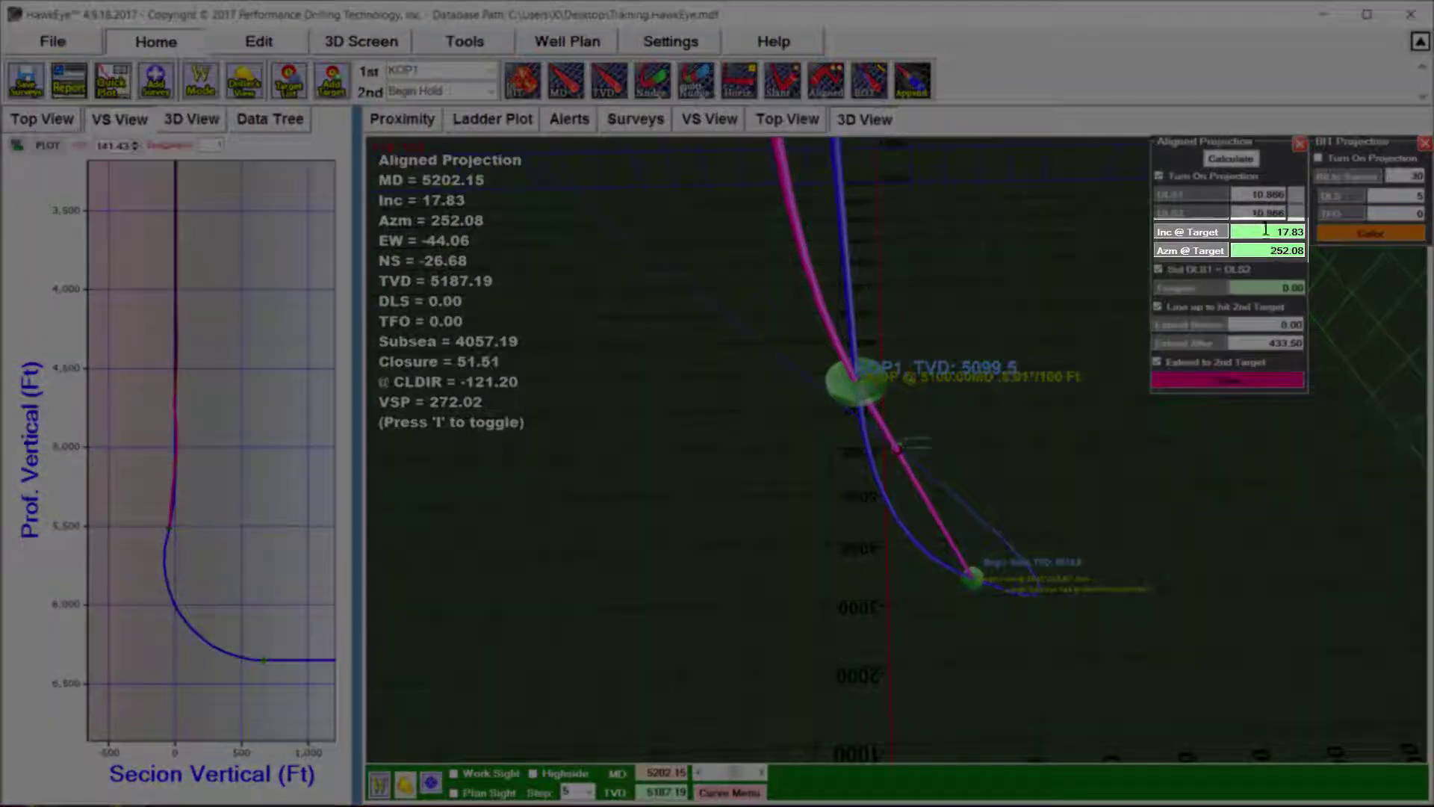
Set Extend Before to 40 and rotate the view to check the extended projection.
click(1272, 233)
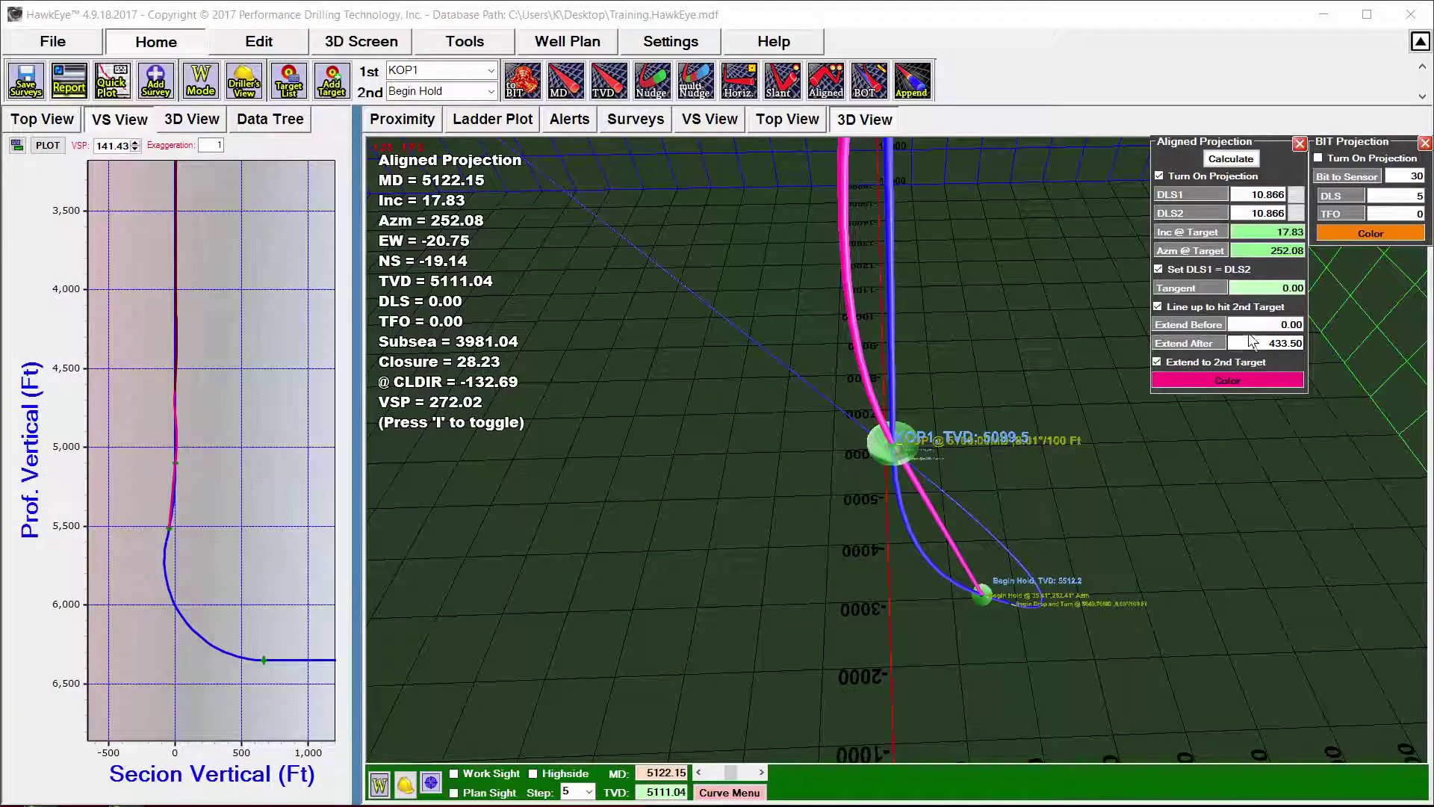
double_click(1288, 326)
text(40)
drag(913, 490, 916, 517)
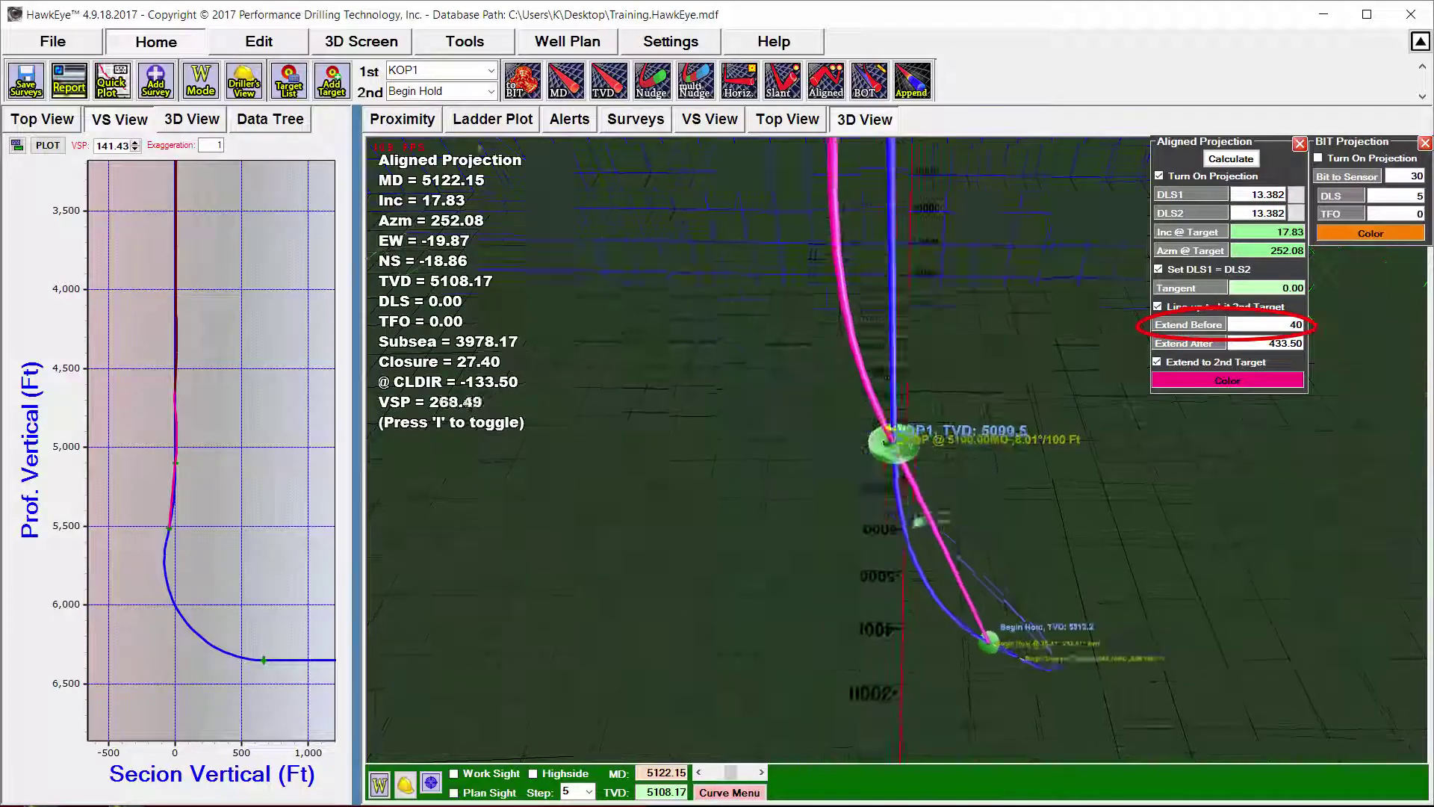